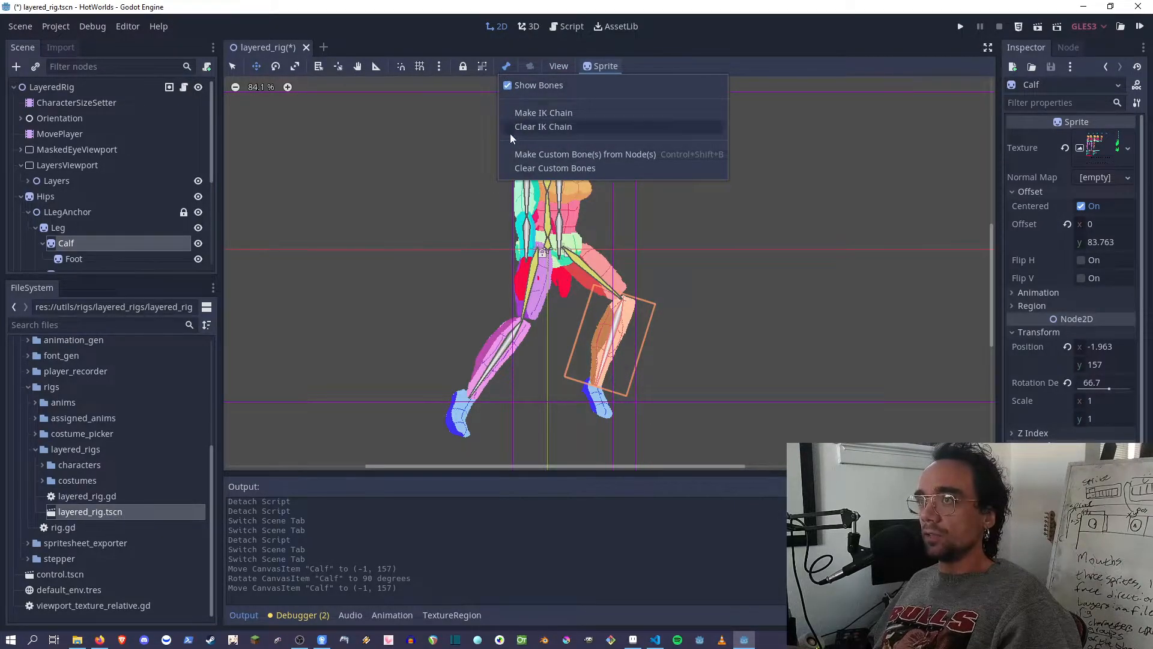
- Try posing the front leg by moving its Calf sprite with the bone IK chain
left_click(507, 59)
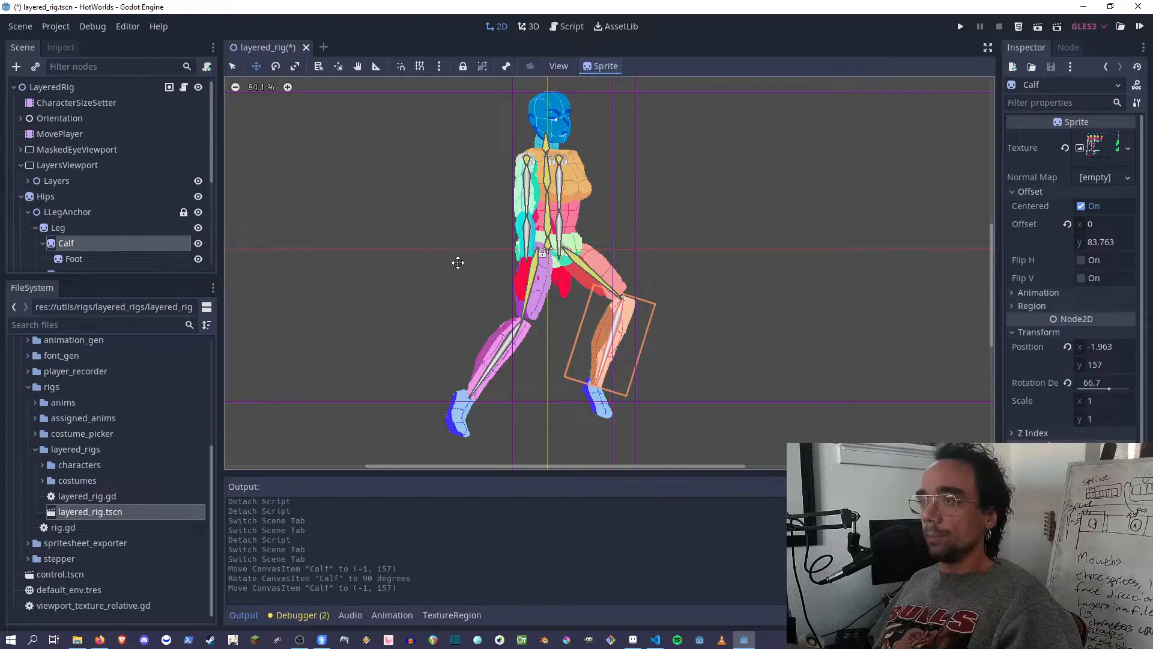
left_click_drag(631, 406, 638, 444)
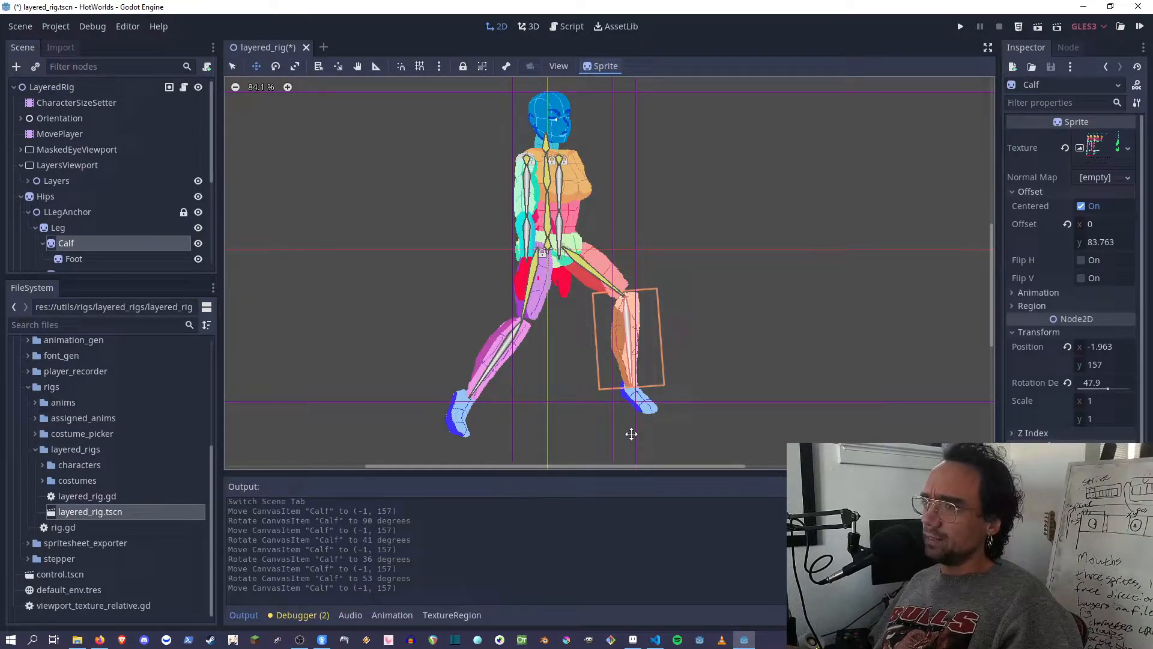
left_click_drag(632, 433, 657, 421)
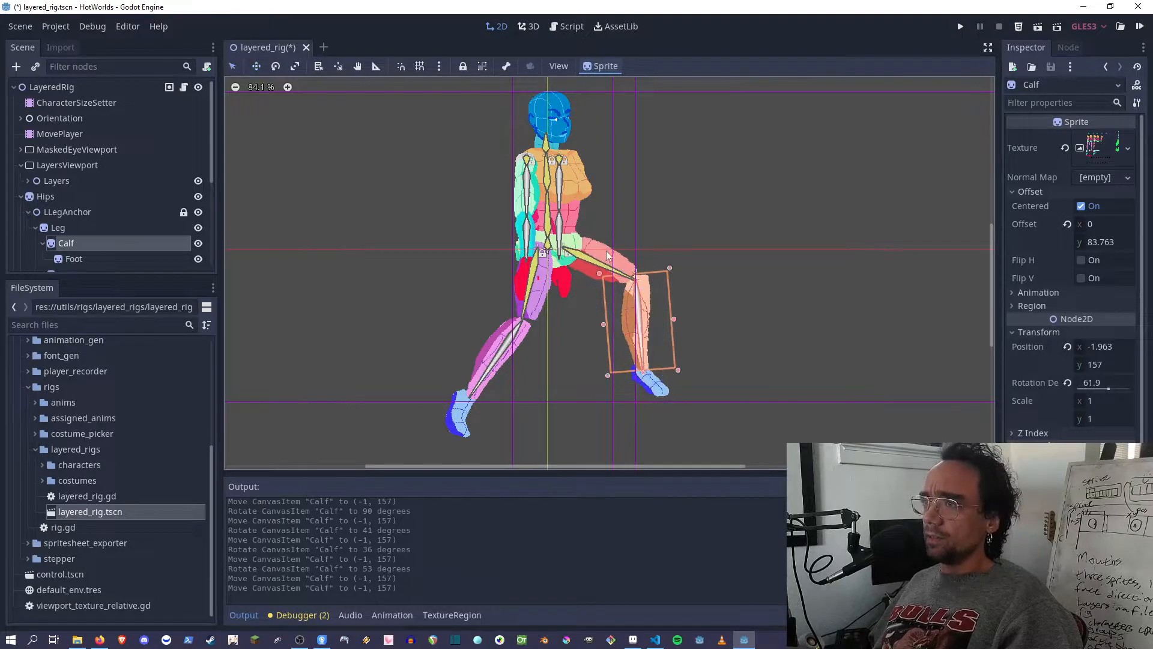
- Rotate the front leg's Leg sprite, and swing the Calf back under the body to about 20 degrees
key("q")
left_click(609, 263)
key("e")
left_click_drag(620, 306, 715, 361)
left_click_drag(686, 430, 560, 427)
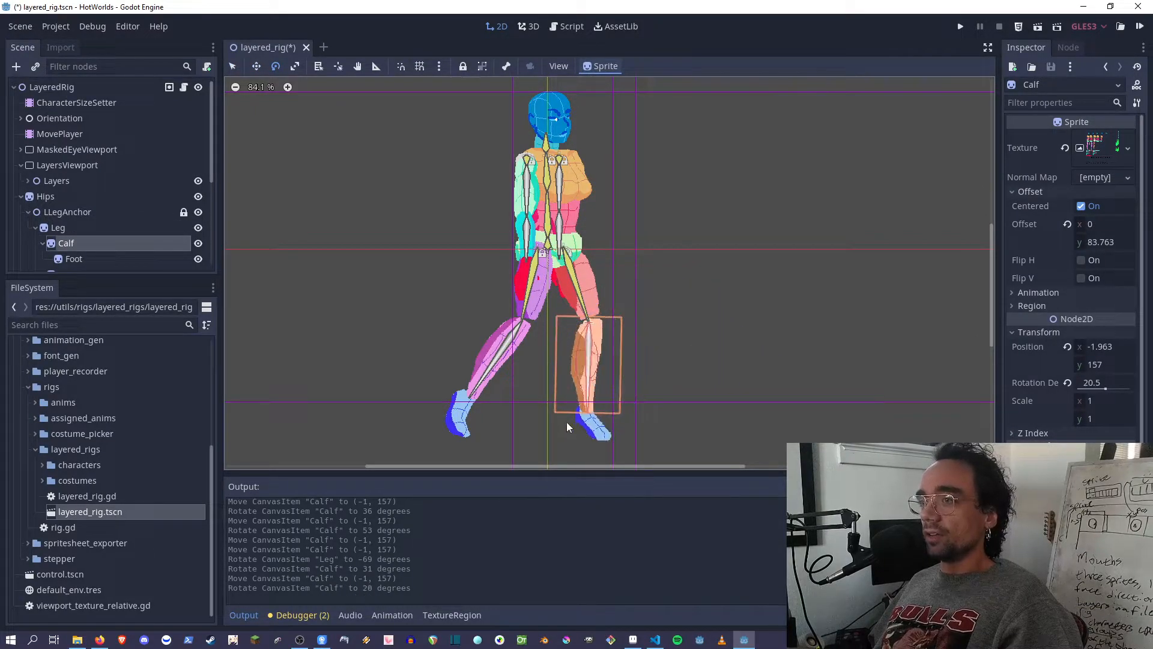
- Attach a new empty GDScript named rangelimit.gd to the Leg node under LLegAnchor
left_click_drag(84, 275, 84, 273)
left_click(62, 227)
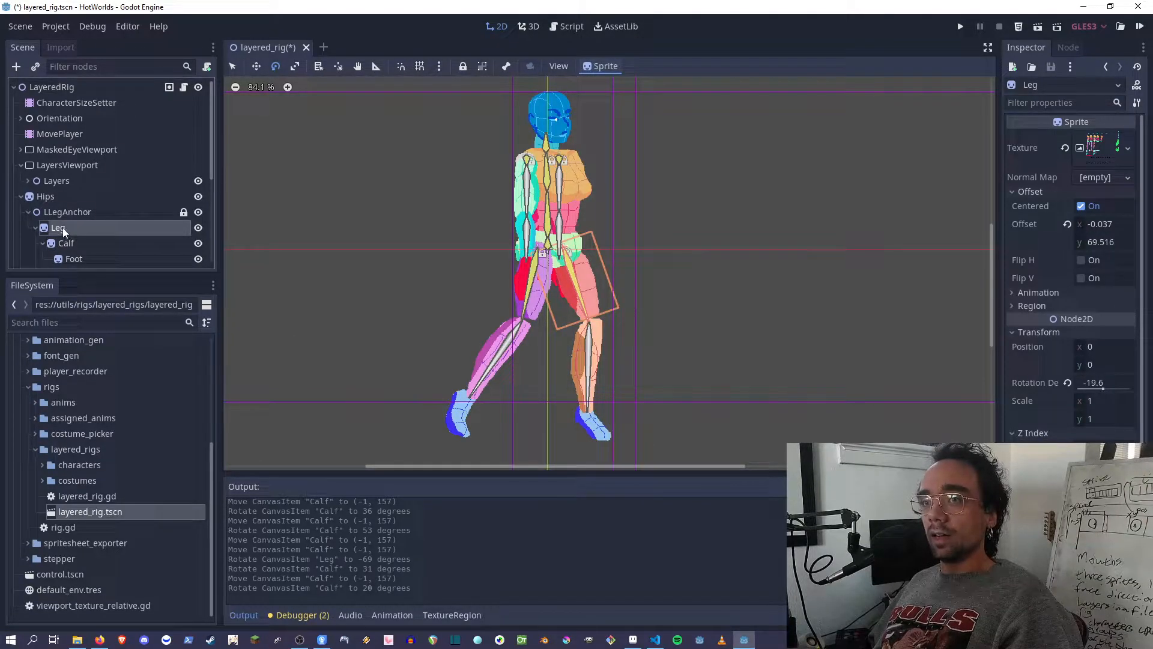
right_click(63, 228)
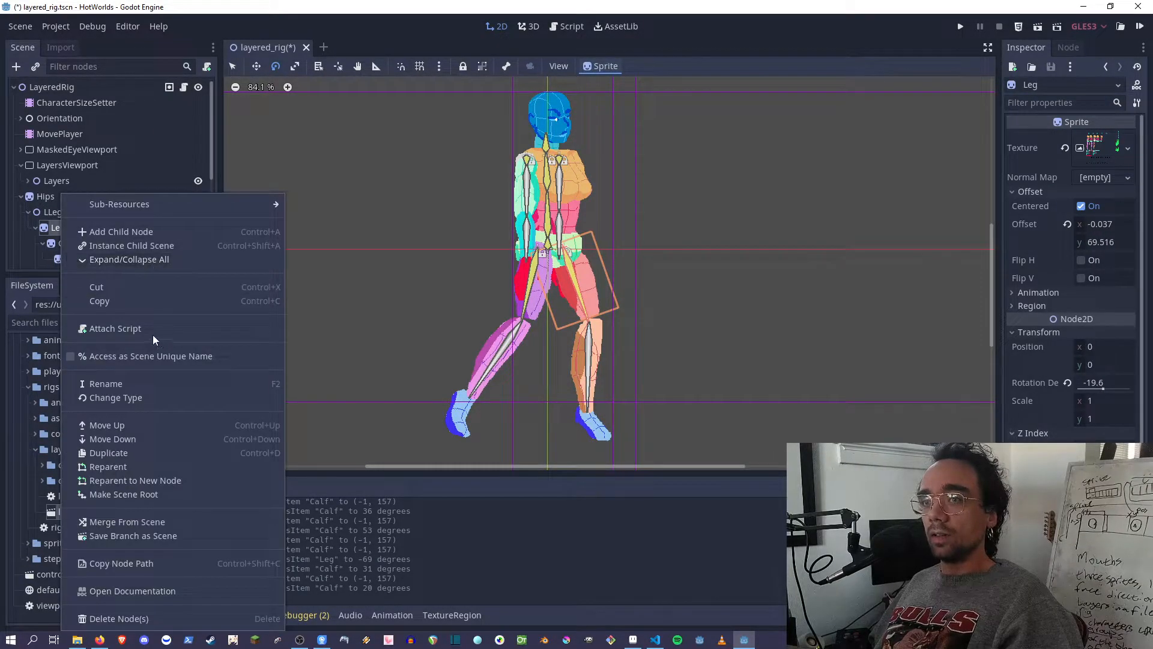
left_click(154, 334)
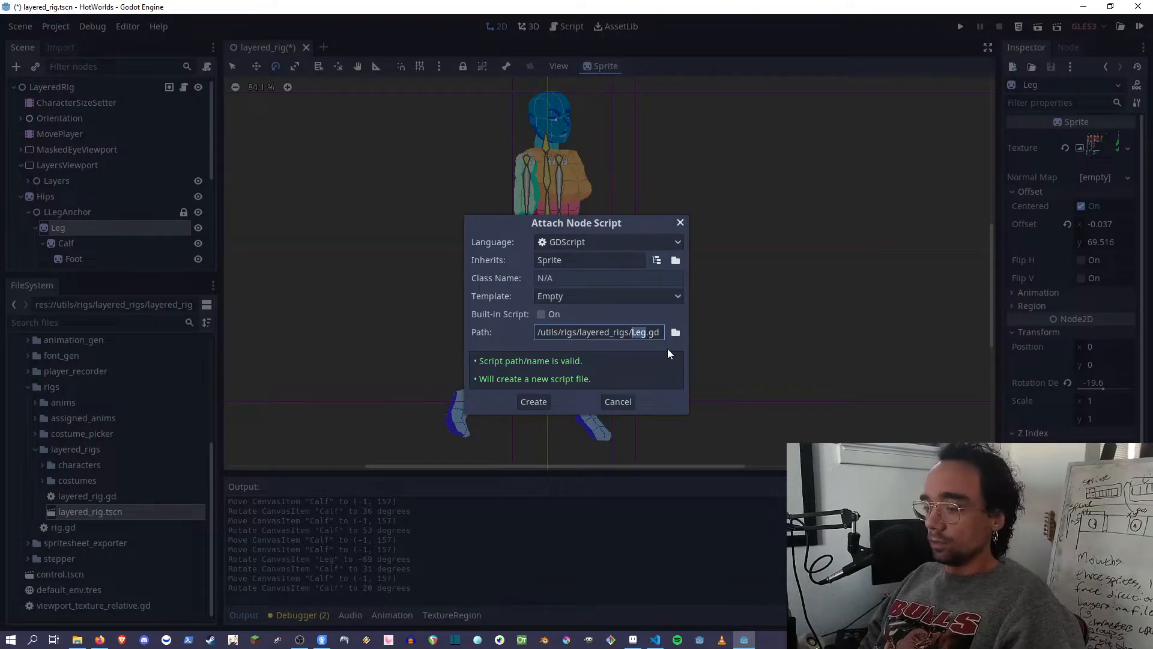
type("rangelimit")
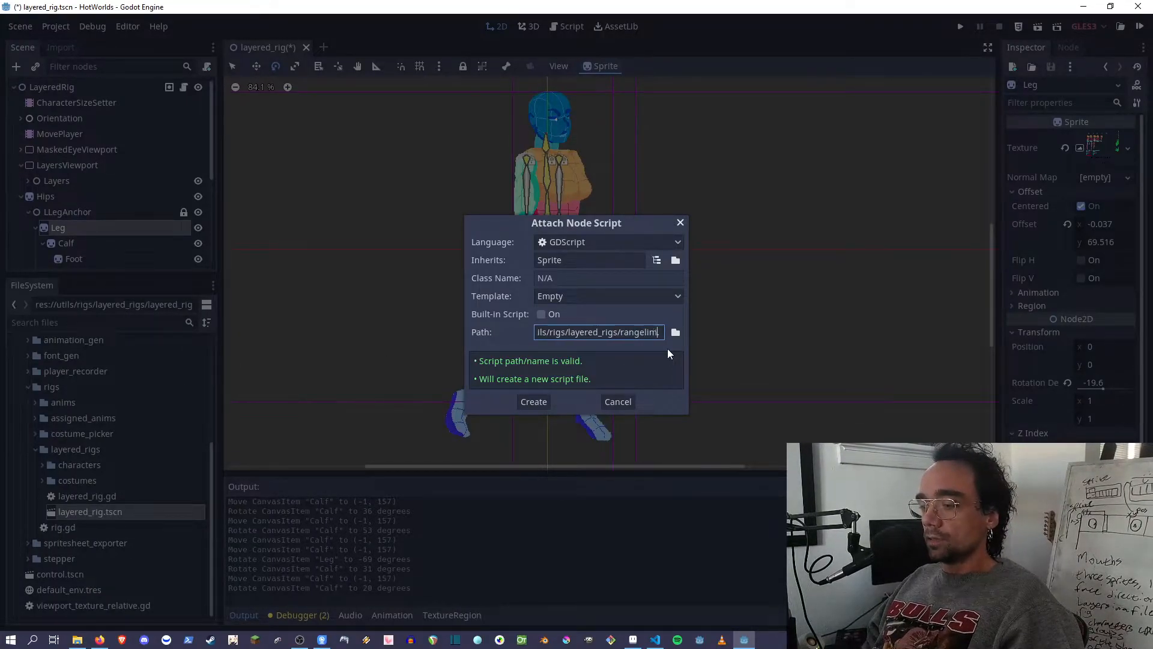
key("Return")
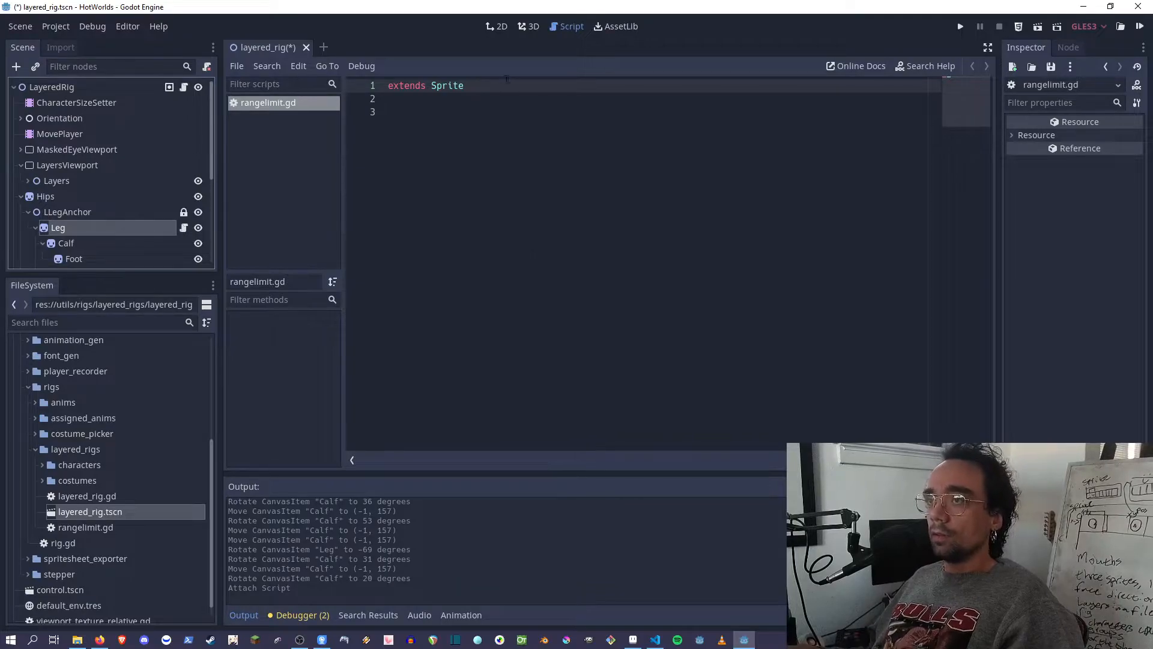
- Add the tool keyword below the extends line and create a _process(delta) function
left_click(510, 99)
type("tool")
key("Return")
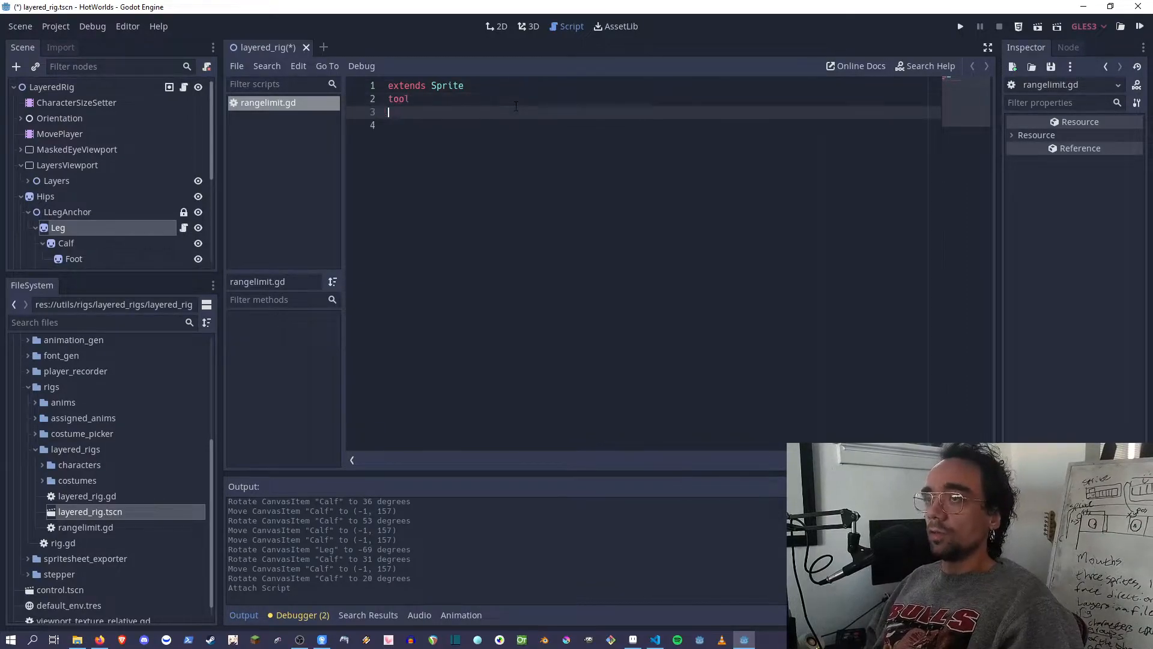
key("Return")
key("Return")
type("f")
key("BackSpace")
type("func _p")
key("Return")
key("Return")
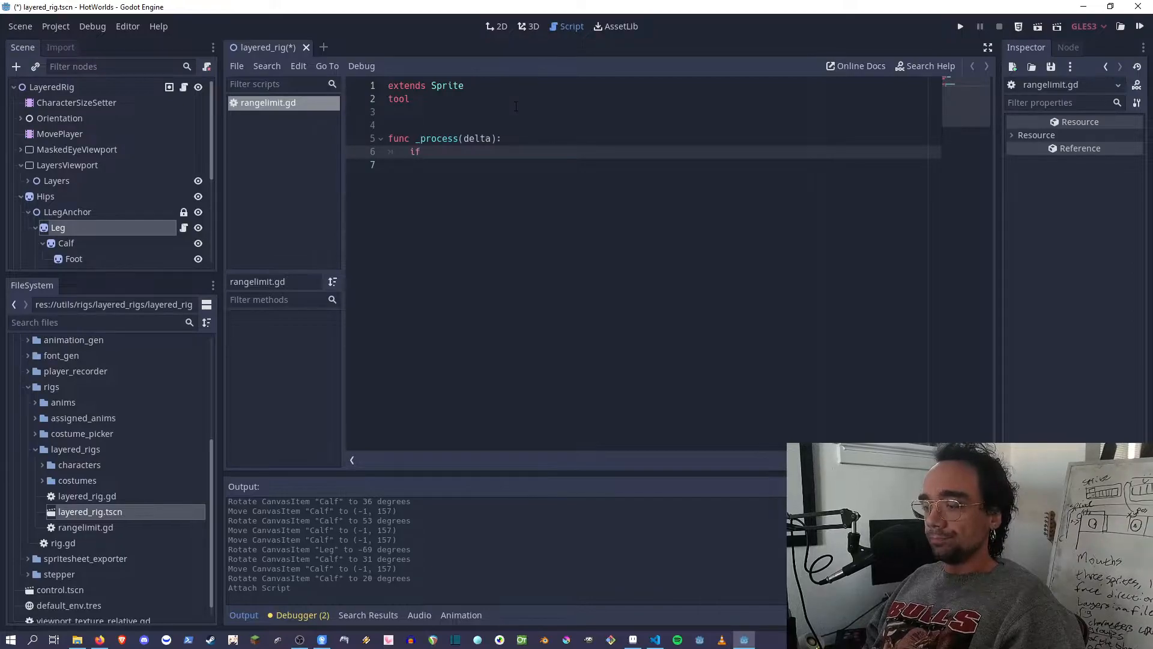
- Inside _process, add a check that sets rotation_degrees=100 when rotation_degrees>100, and save the script
type("if rotation_d")
key("Return")
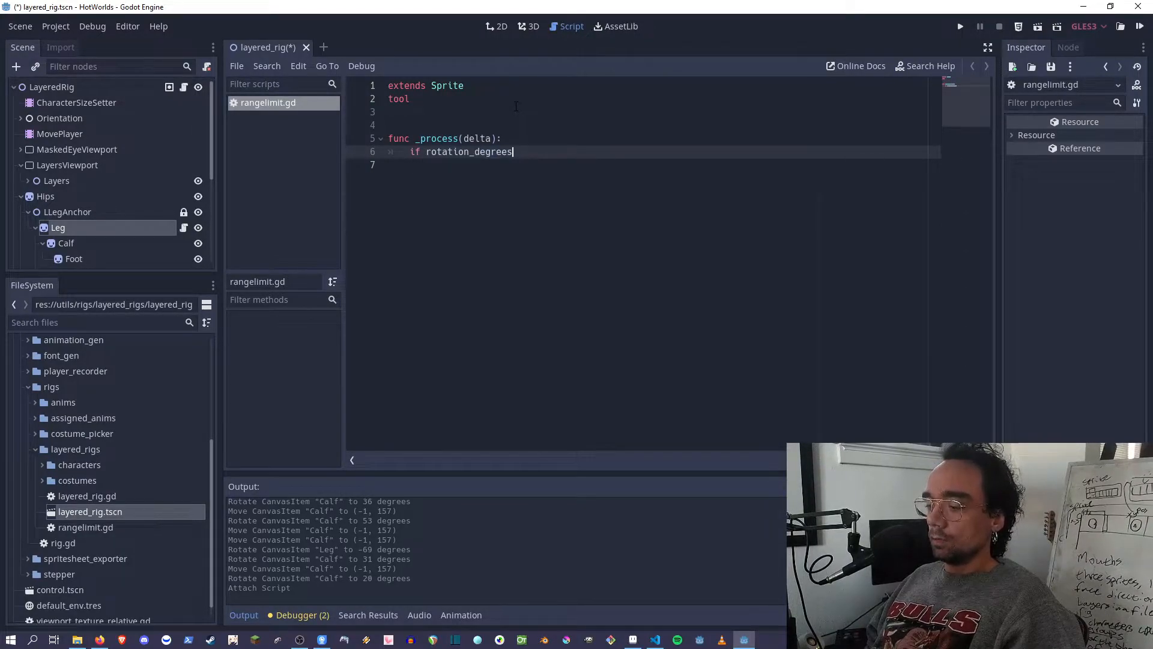
type(">100:")
key("Return")
type("rotation")
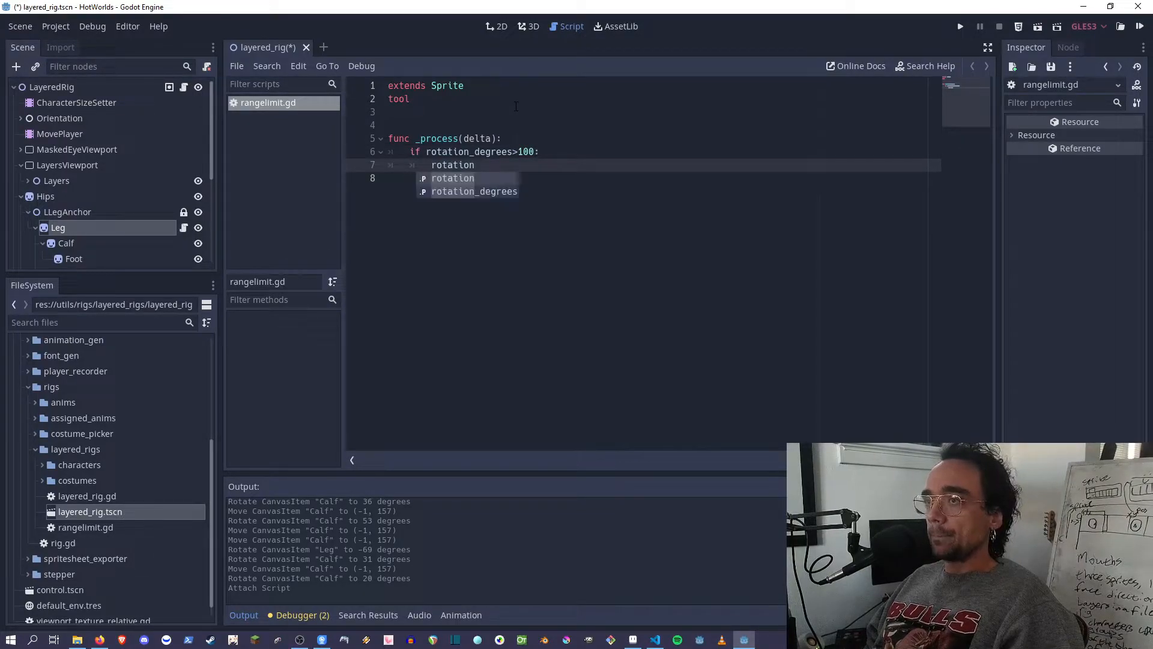
key("Down")
key("Return")
type("=100")
key("ctrl+s")
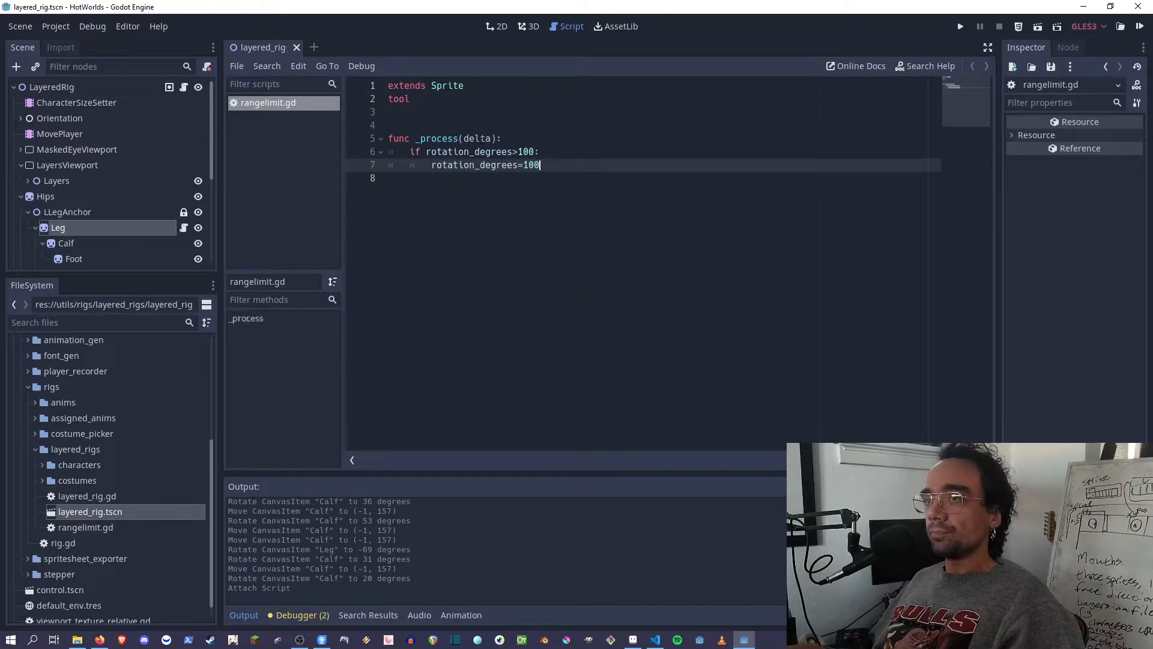
- Rename the delta parameter of _process to _delta and save the script
left_click(480, 138)
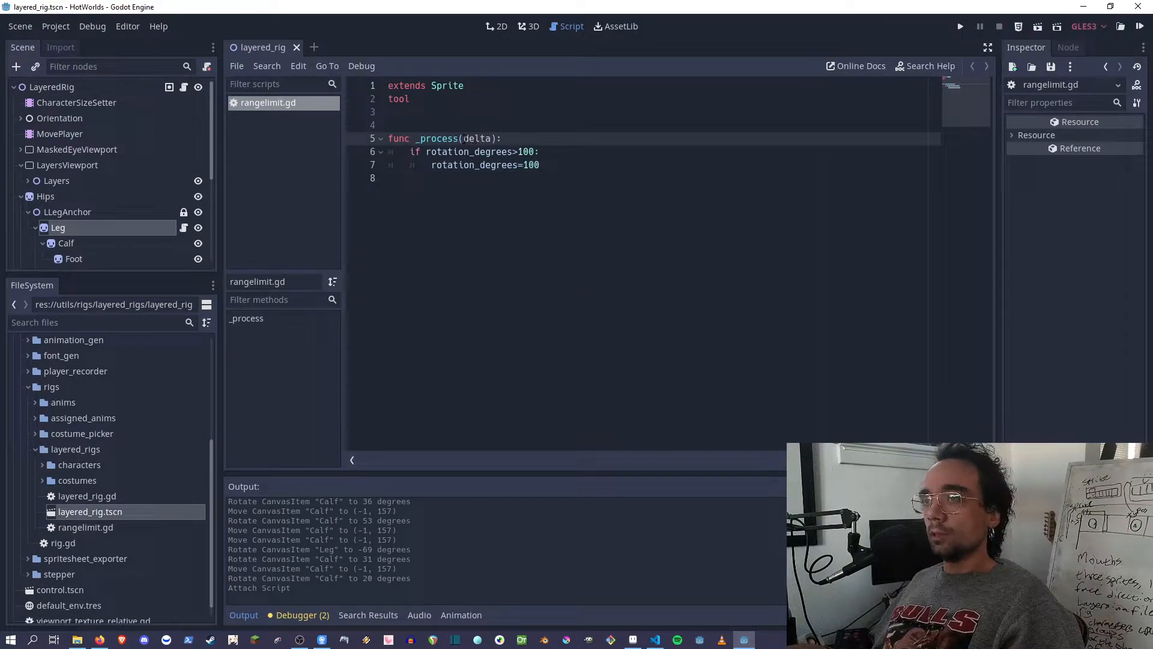
type("_")
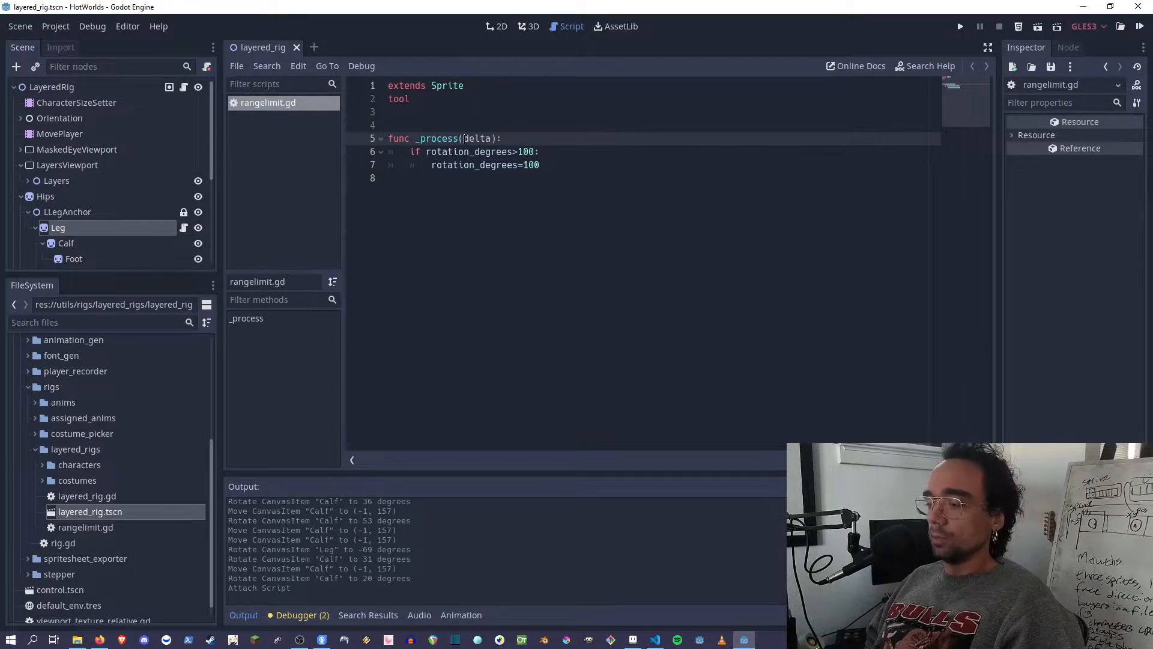
key("ctrl+s")
left_click(609, 163)
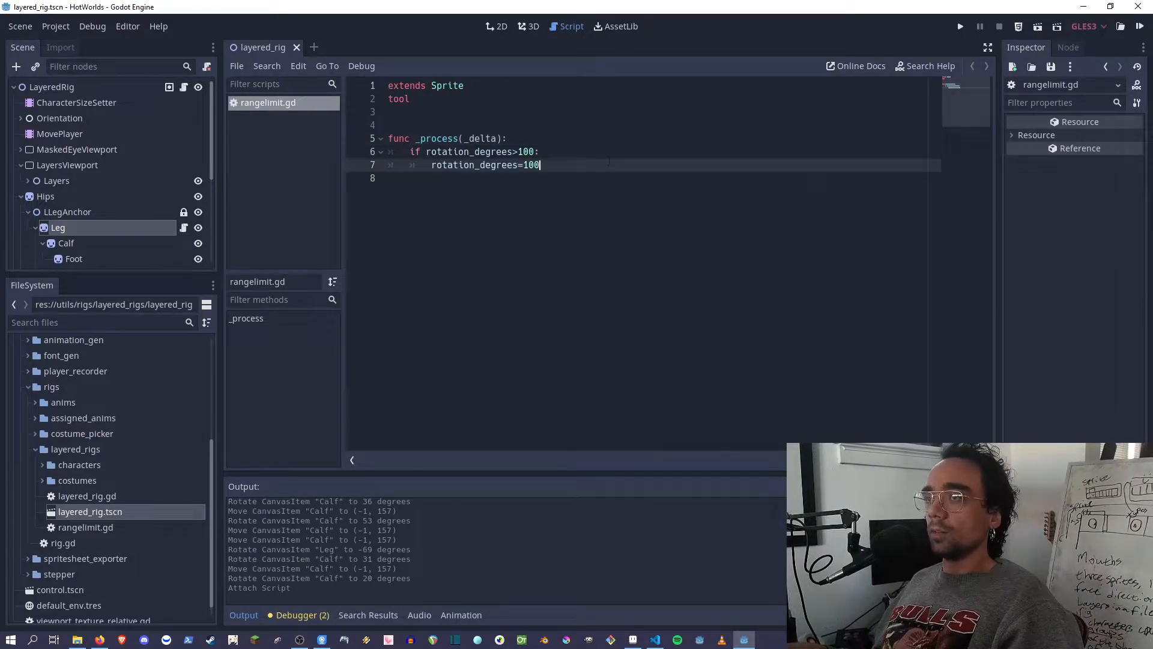
- Close and reopen layered_rig.tscn in the 2D workspace, and rotate the front Leg sprite to test its 100-degree limit
left_click(496, 27)
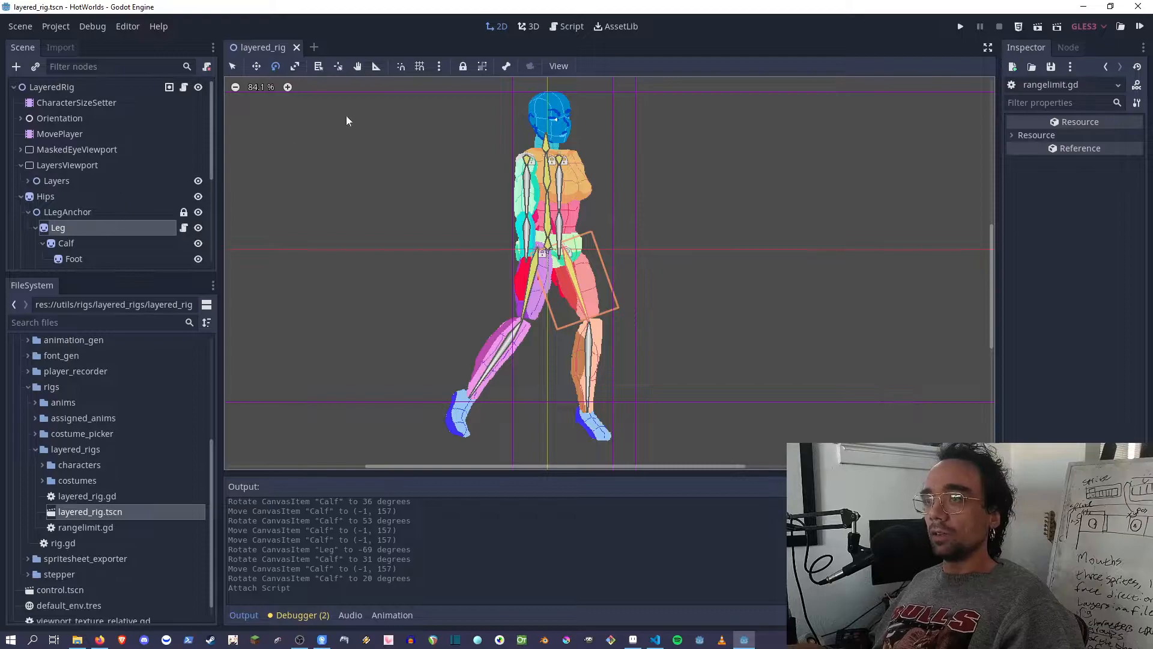
left_click(295, 48)
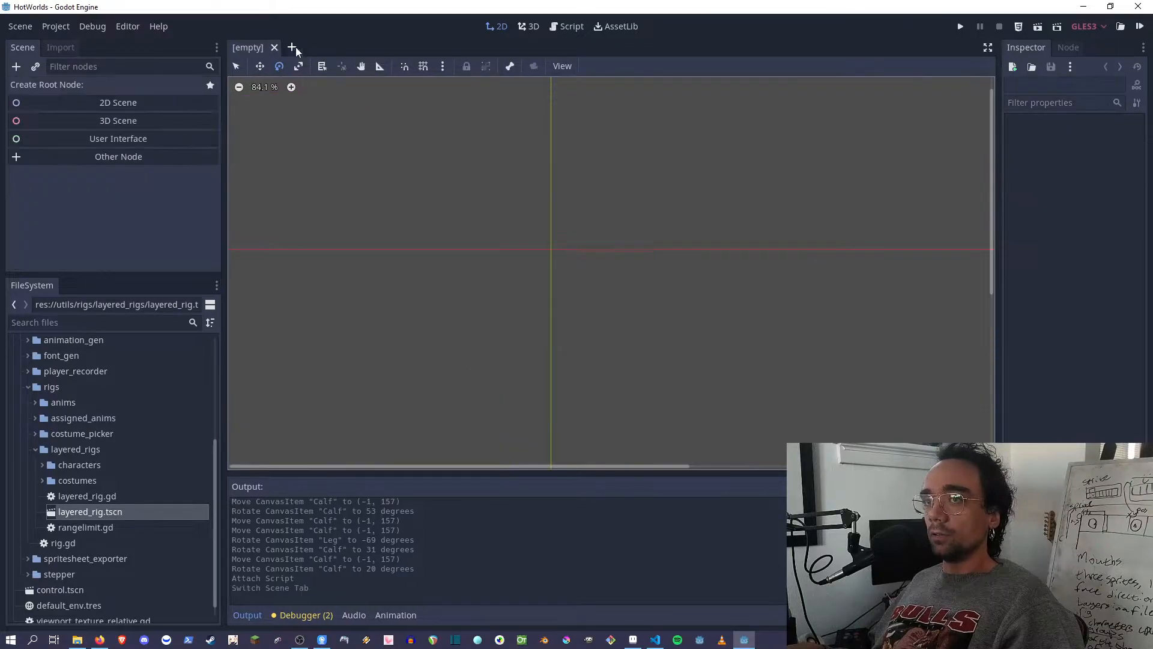
double_click(67, 510)
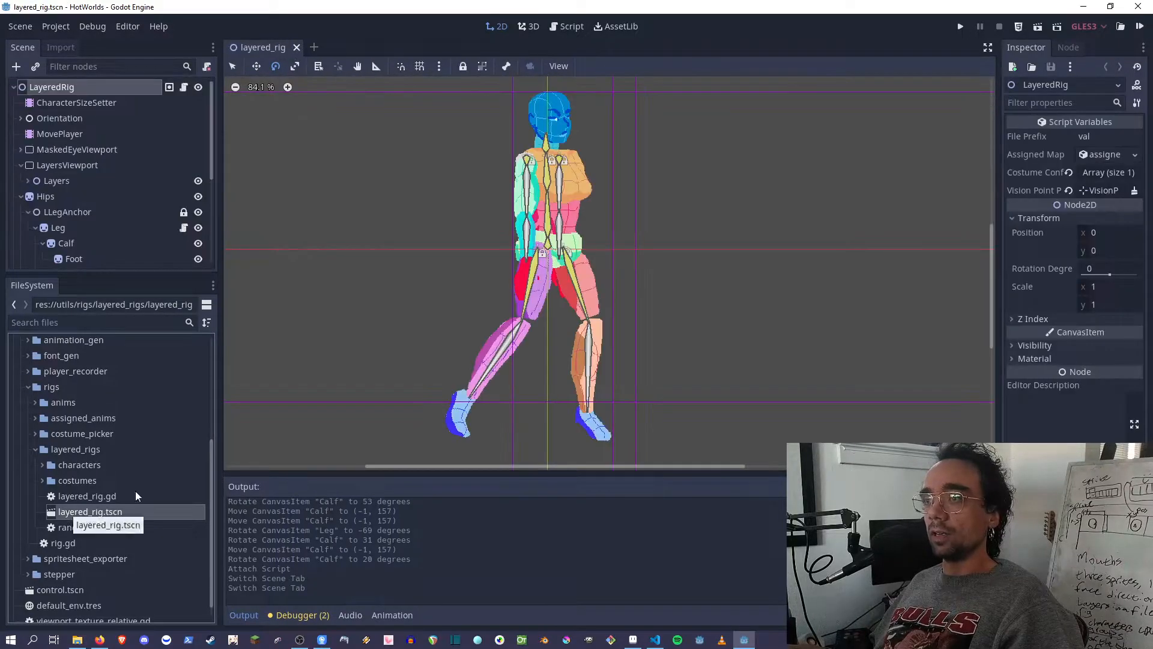
left_click(58, 227)
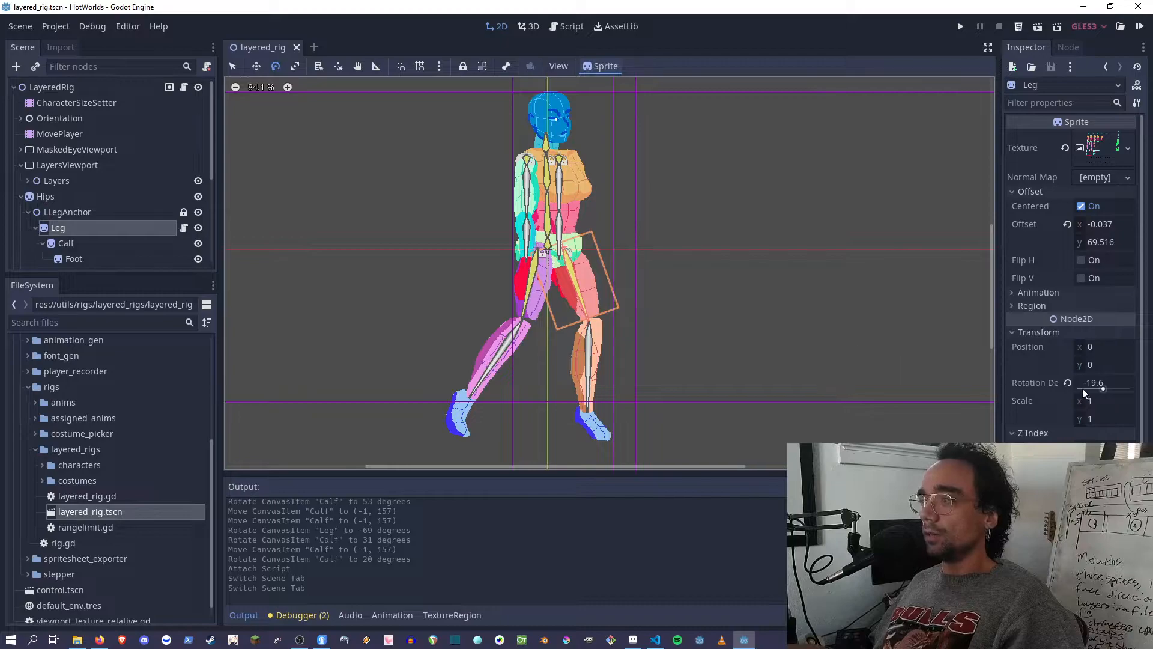
left_click_drag(730, 340, 559, 415)
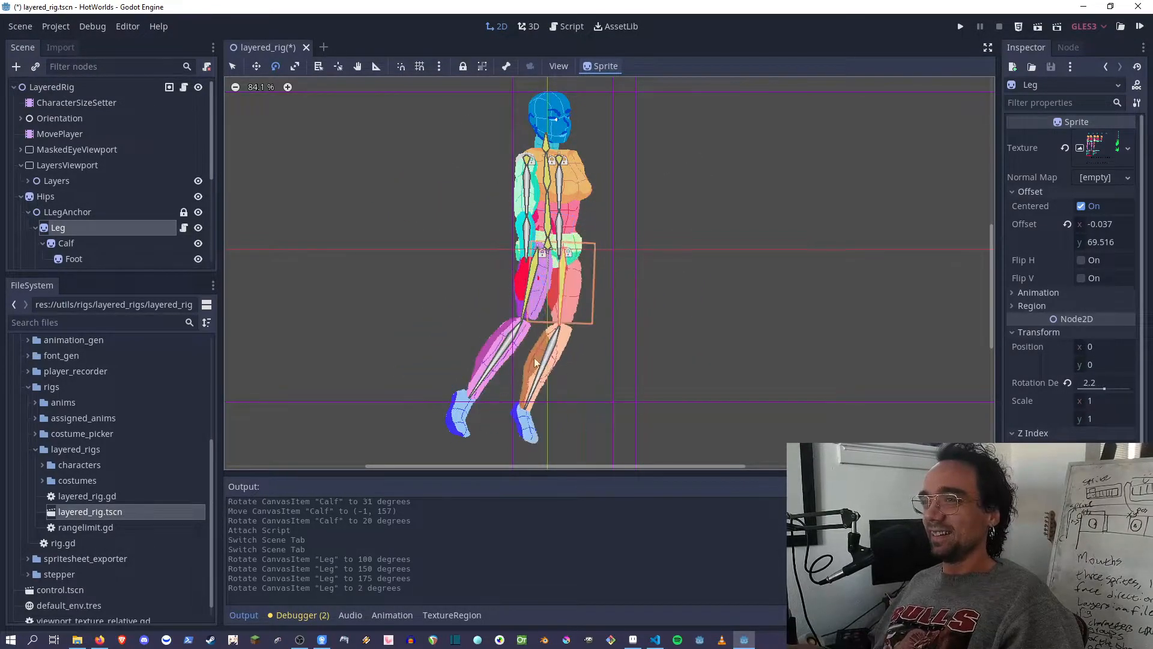
- In the Leg's rangelimit.gd script, declare export(float,-360,360) var max_rotation=360 above _process
left_click(184, 228)
left_click_drag(593, 166, 589, 150)
left_click(558, 85)
left_click(555, 112)
key("Return")
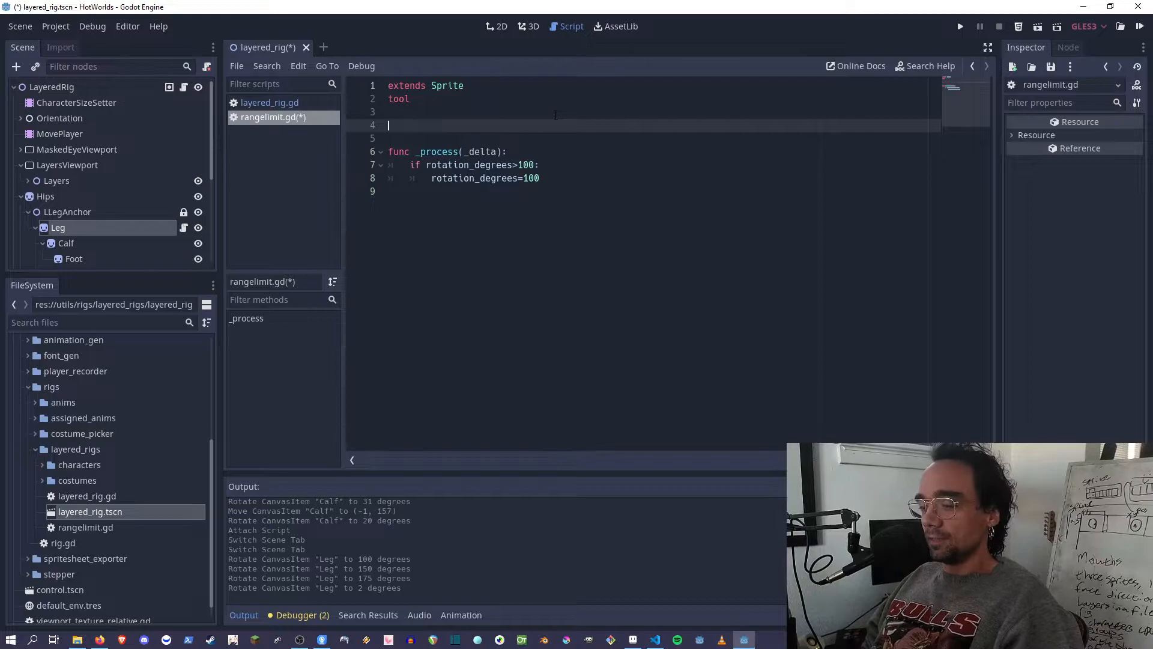
type("export")
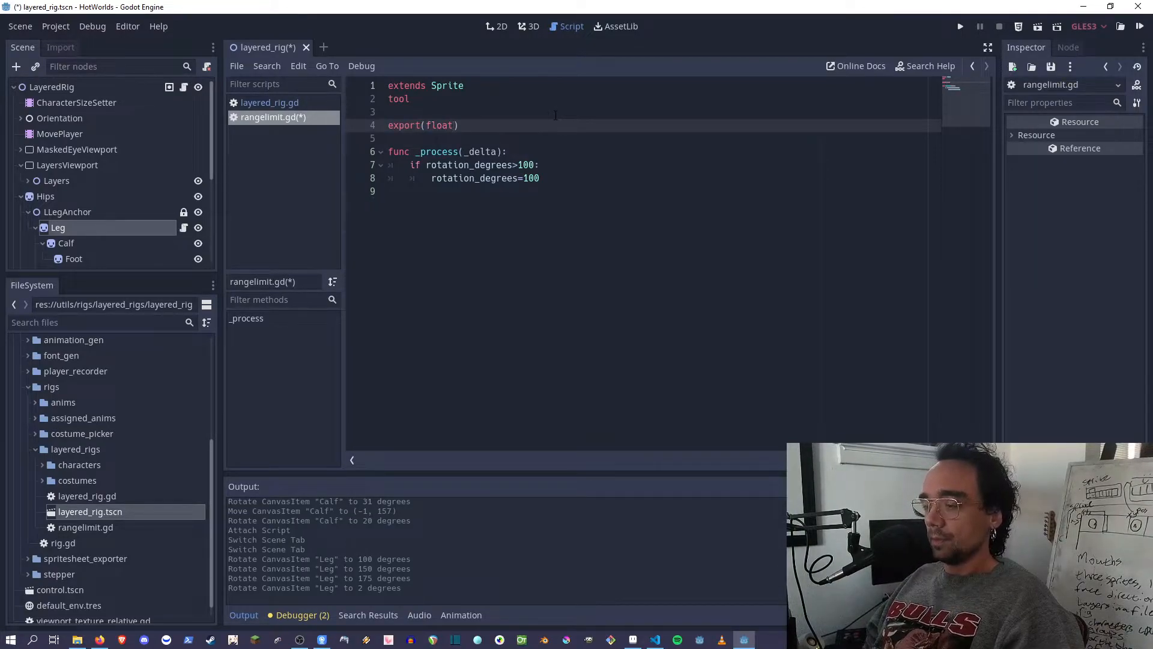
type("(float,-360,")
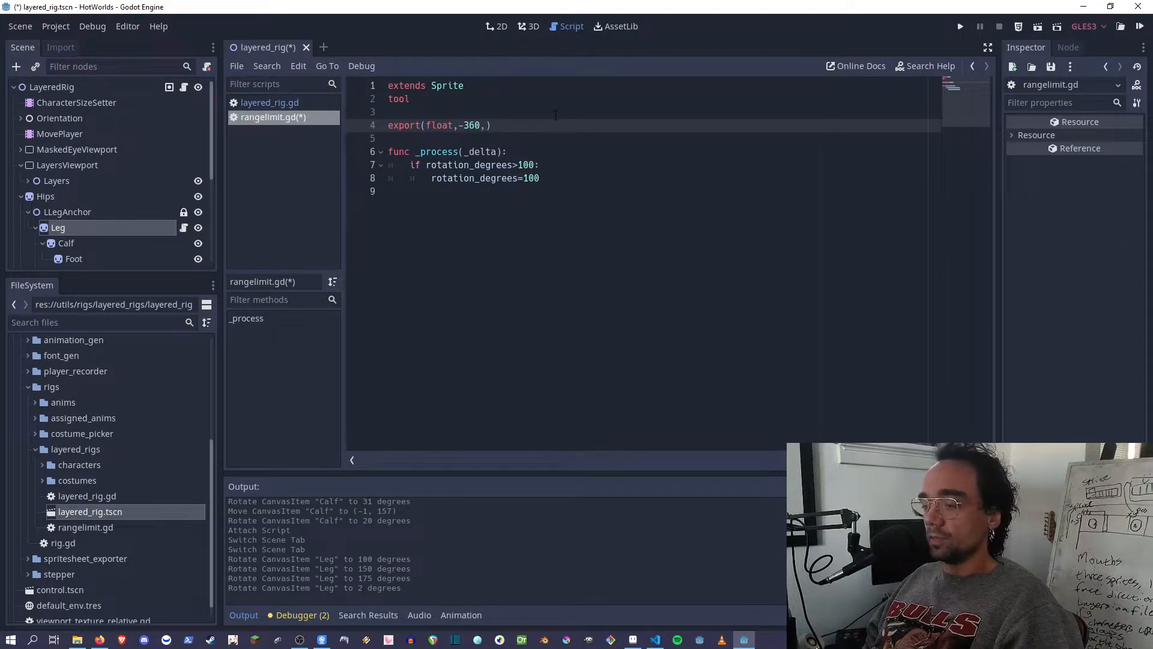
type("360) var max_range")
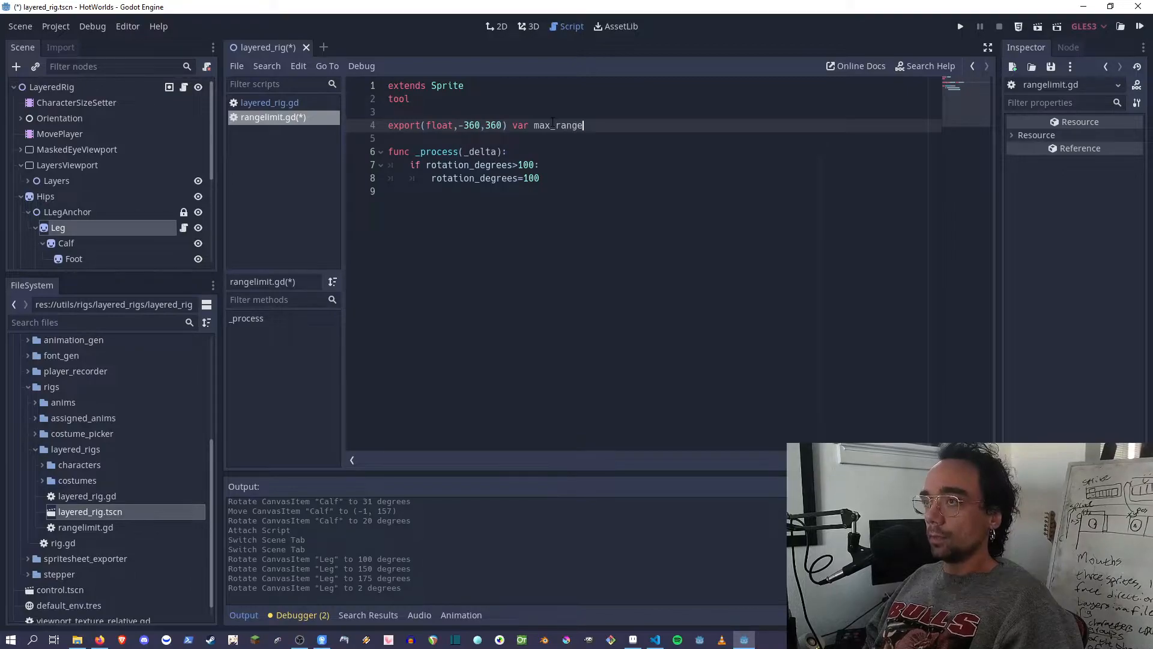
key("BackSpace")
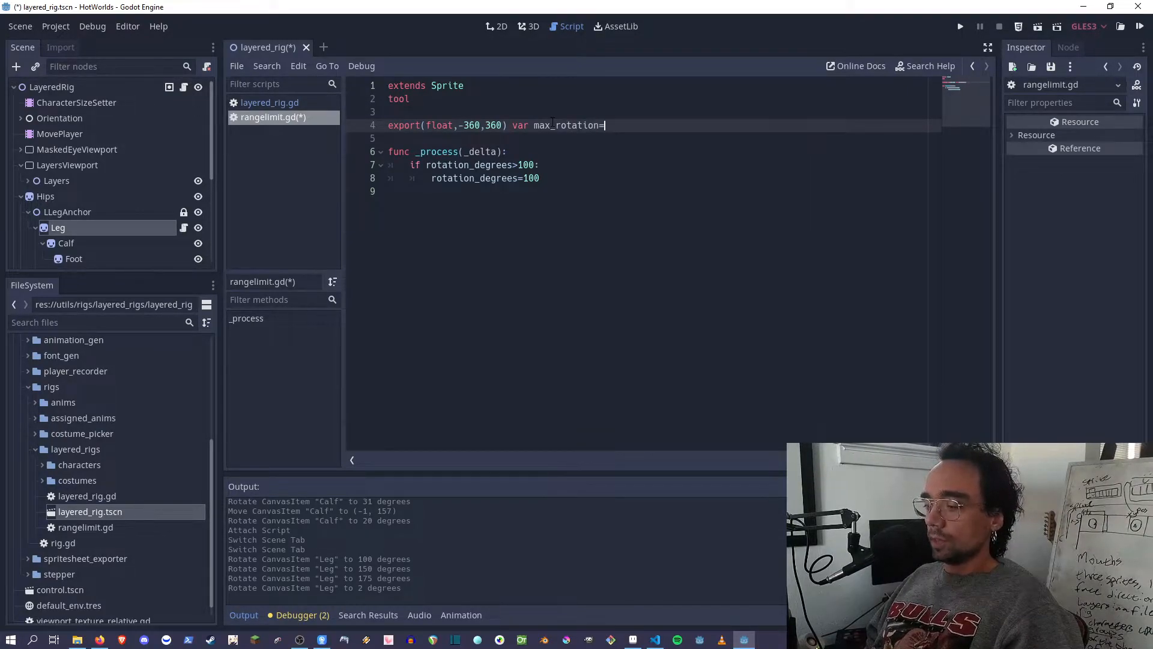
type("360")
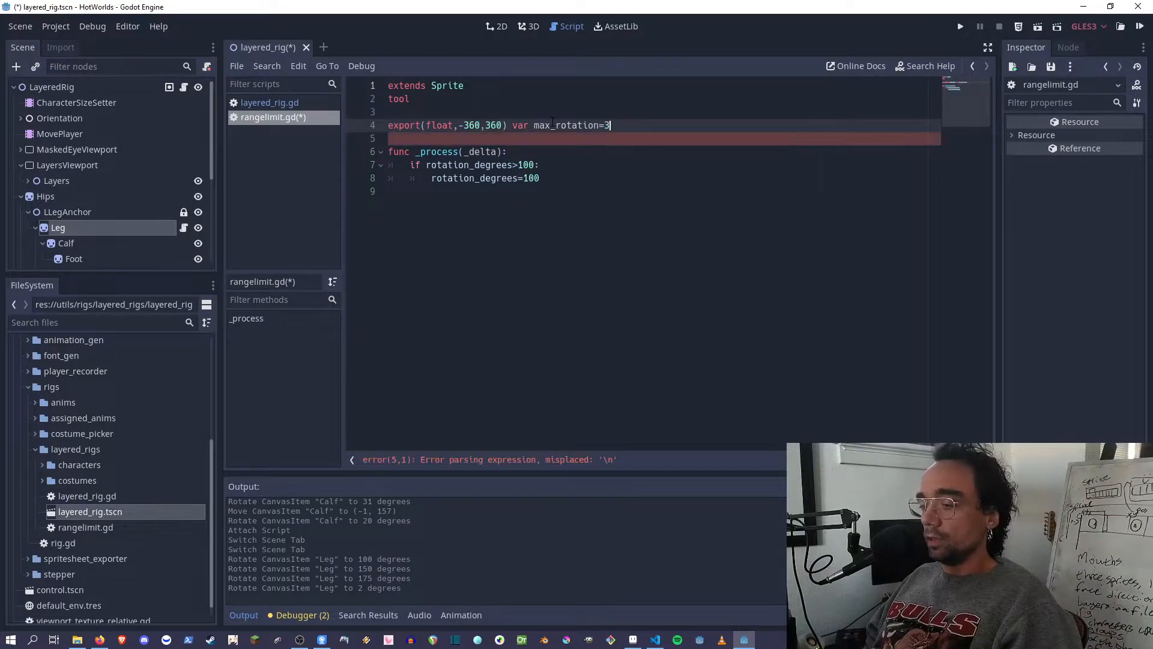
- Duplicate the max_rotation export line and rename the copied variable to min_rotation
key("ctrl+b")
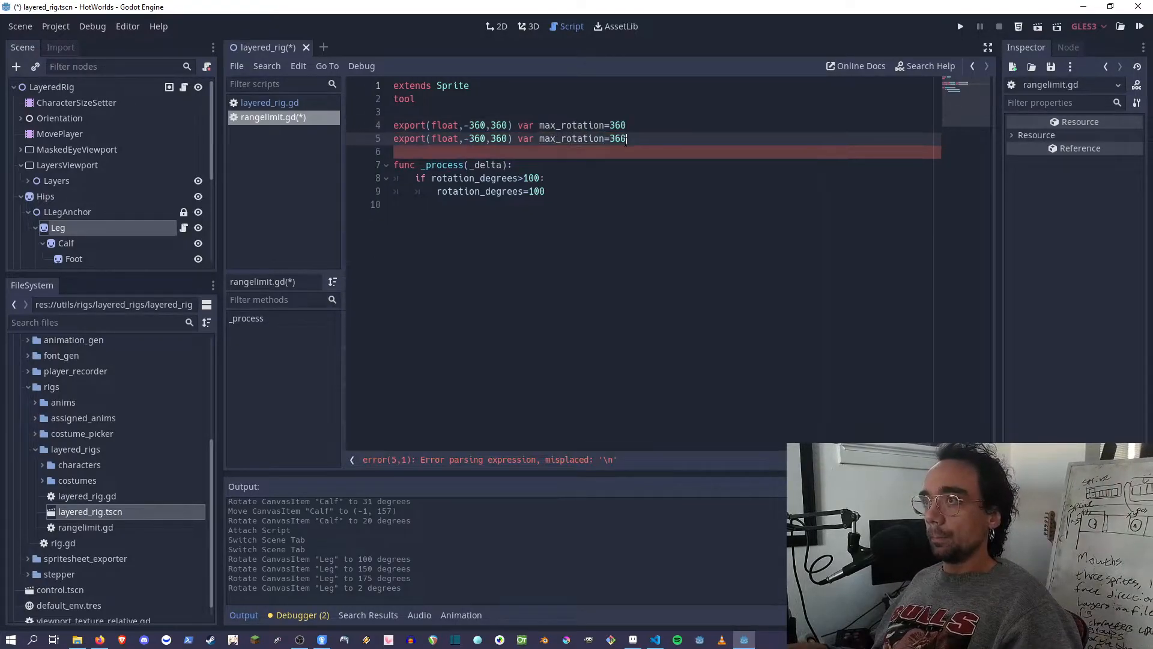
left_click_drag(557, 139, 545, 139)
type("ion")
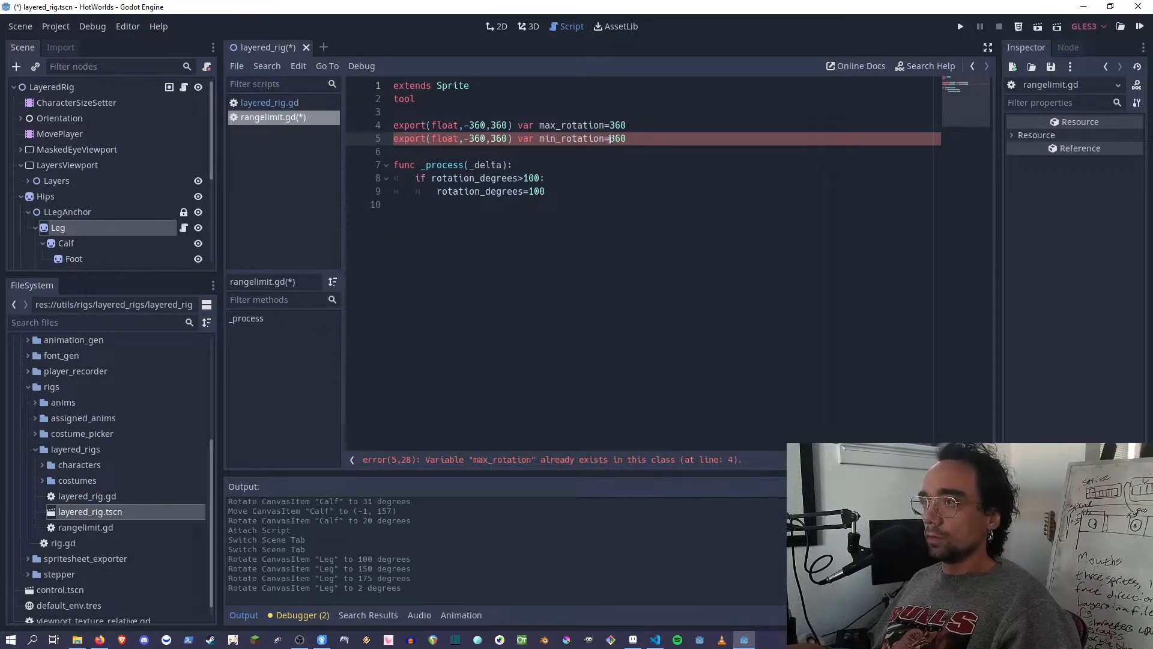
type("=")
- Duplicate the two-line rotation check inside _process and set min_rotation's default to -360
left_click_drag(568, 192, 597, 167)
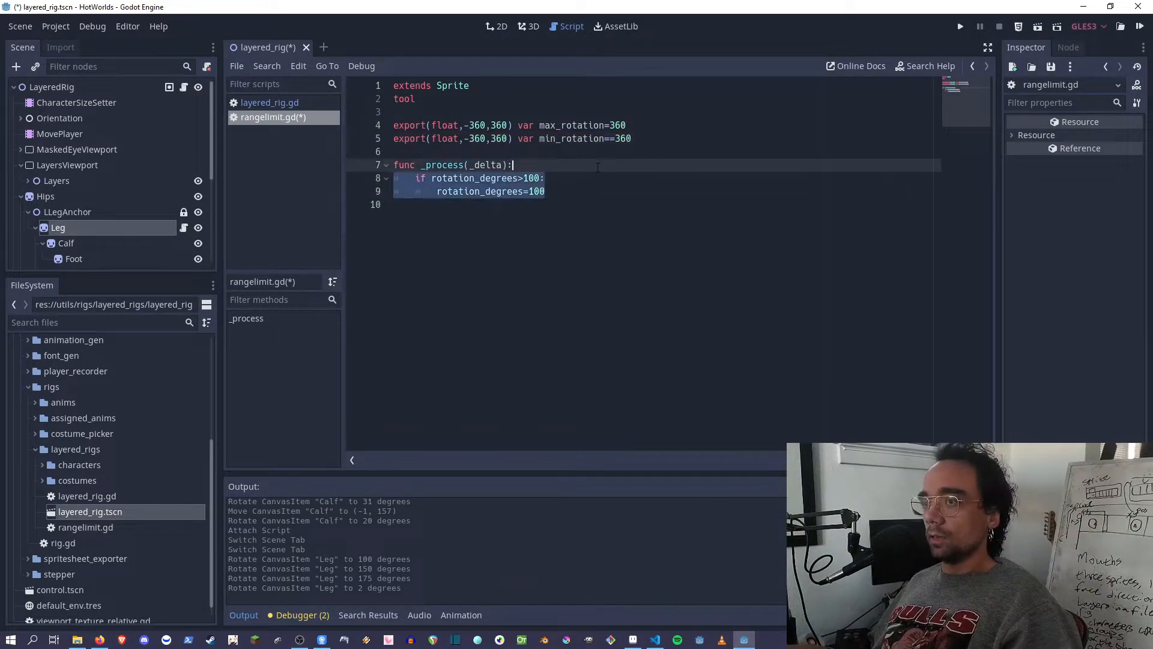
key("ctrl+b")
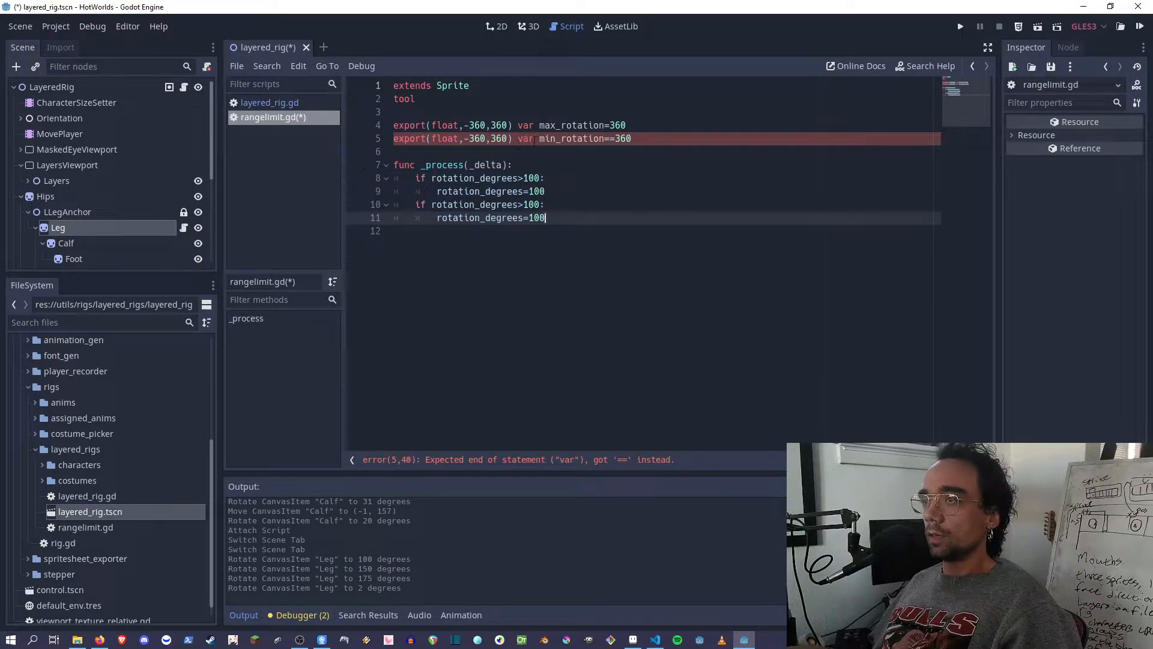
left_click(610, 138)
key("BackSpace")
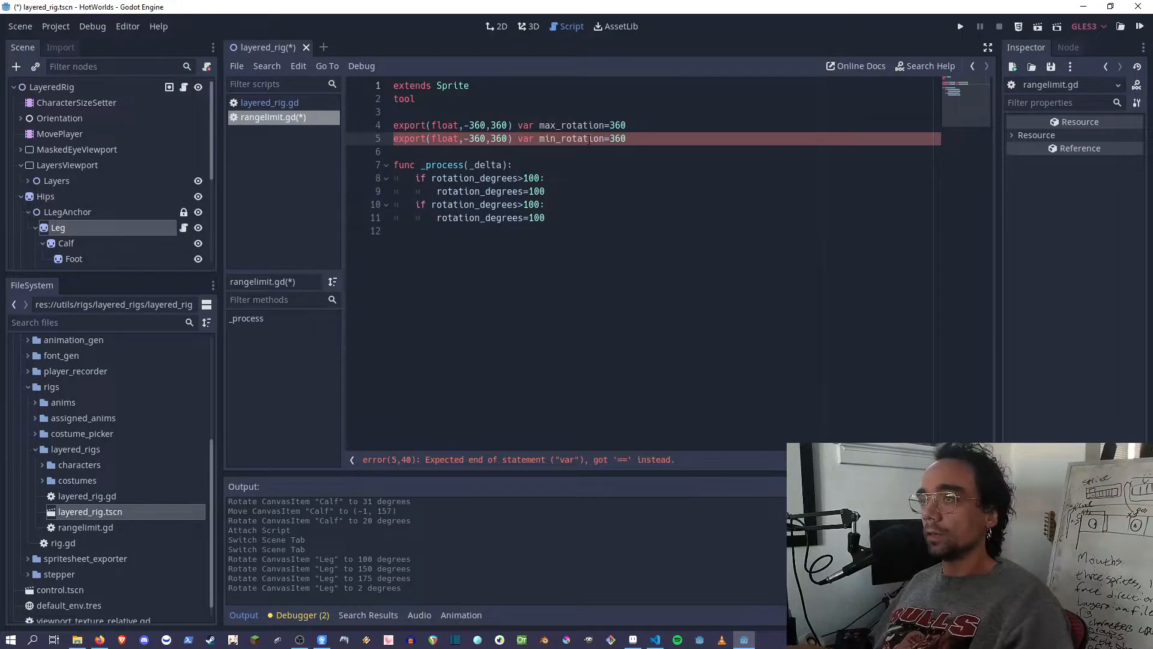
type("-")
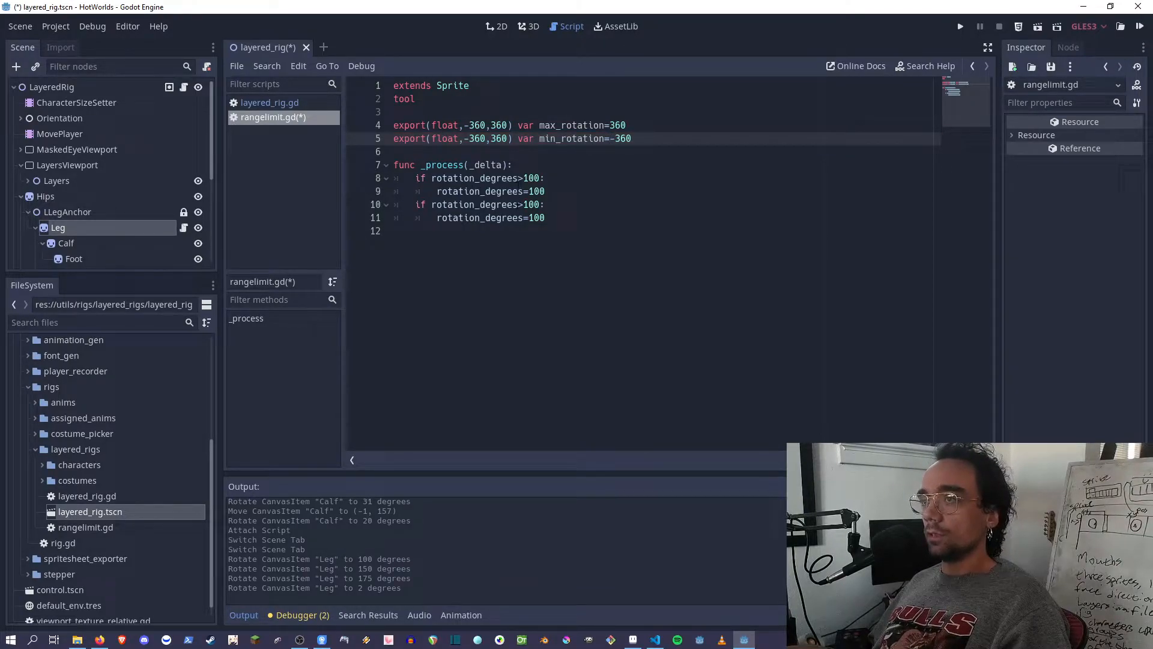
- In the first rotation check of _process, replace both 100 values with max_rotation
left_click(519, 204)
double_click(577, 125)
key("ctrl+c")
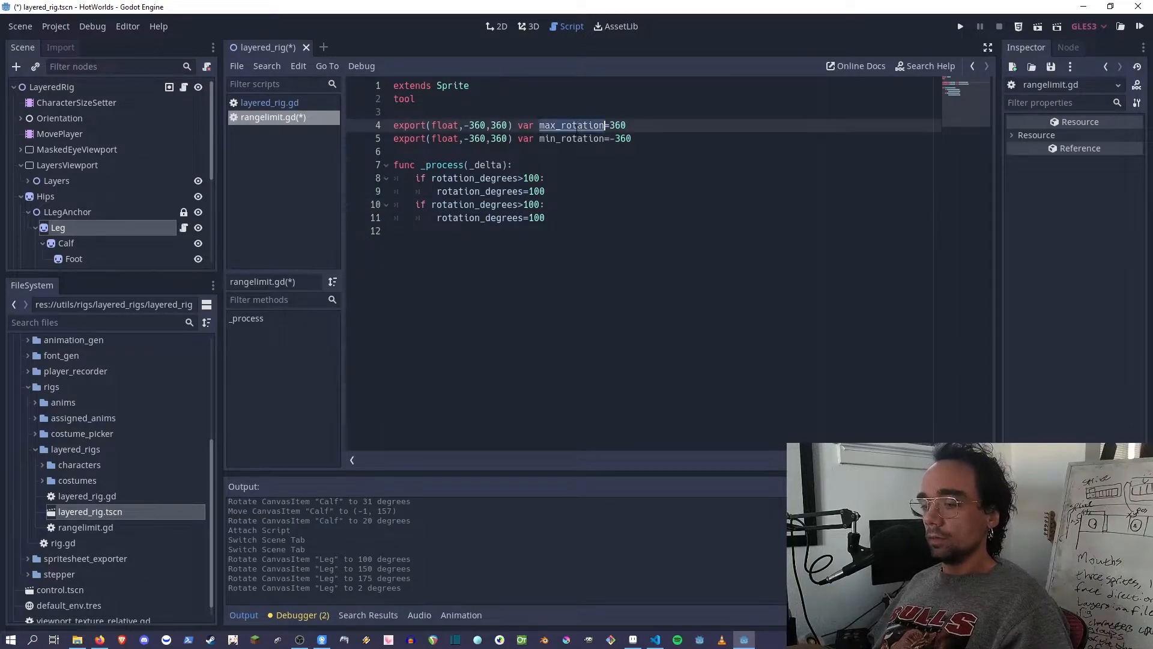
double_click(531, 178)
key("ctrl+v")
double_click(537, 191)
key("ctrl+v")
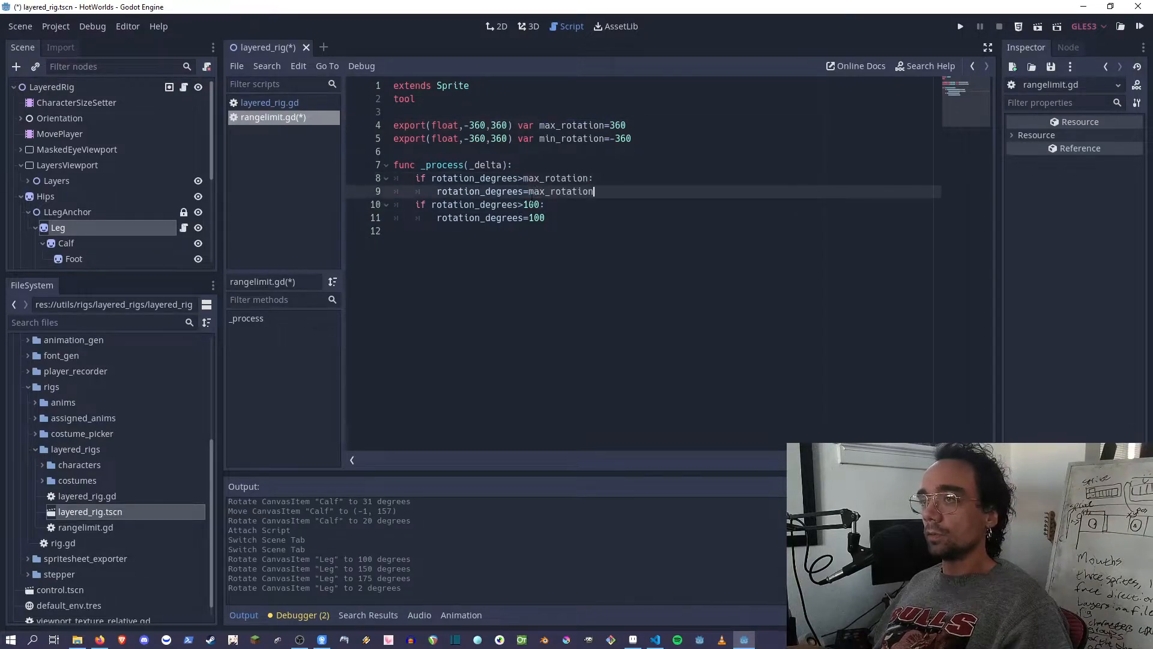
- In the second rotation check, change the comparison to less-than and replace both 100 values with min_rotation
left_click(524, 204)
key("shift+Left")
type("<")
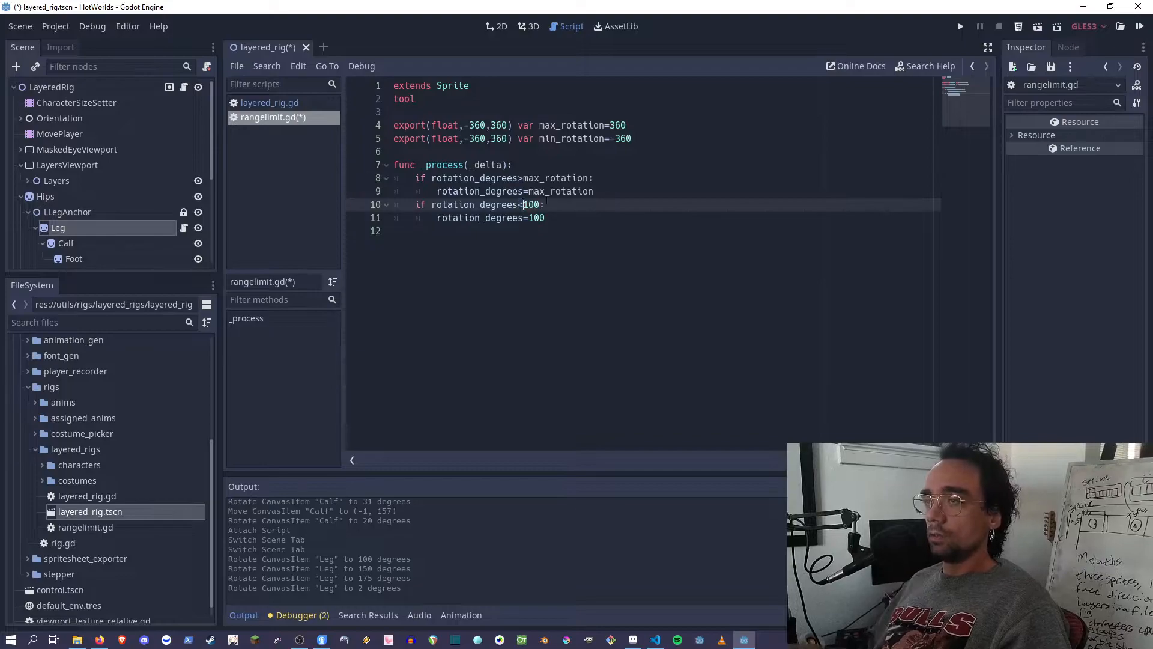
double_click(582, 139)
key("ctrl+c")
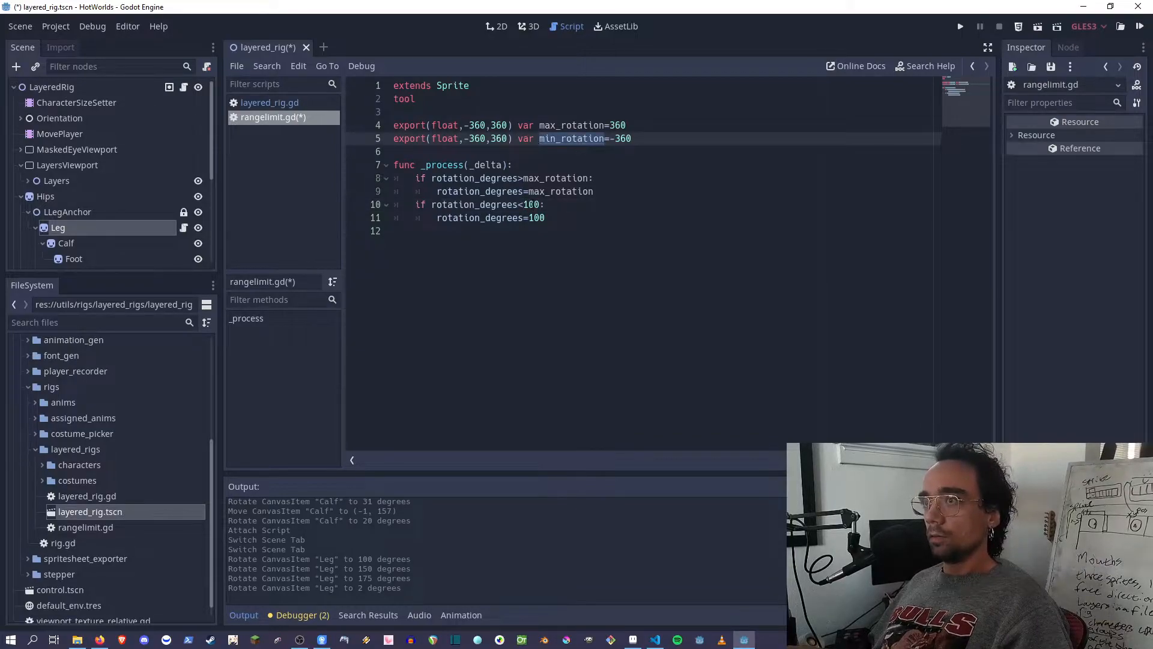
double_click(531, 205)
key("ctrl+v")
double_click(536, 218)
key("ctrl+v")
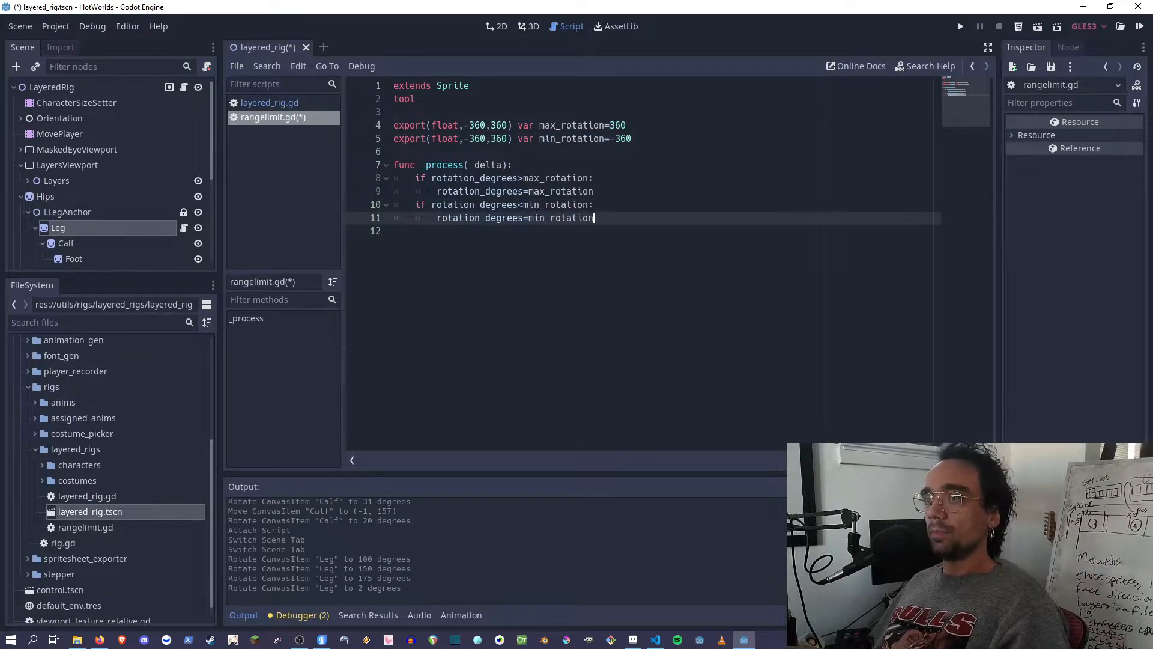
- Change the second check's if on line 10 to elif and save the script
key("Up")
key("Home")
type("e;l")
key("ctrl+s")
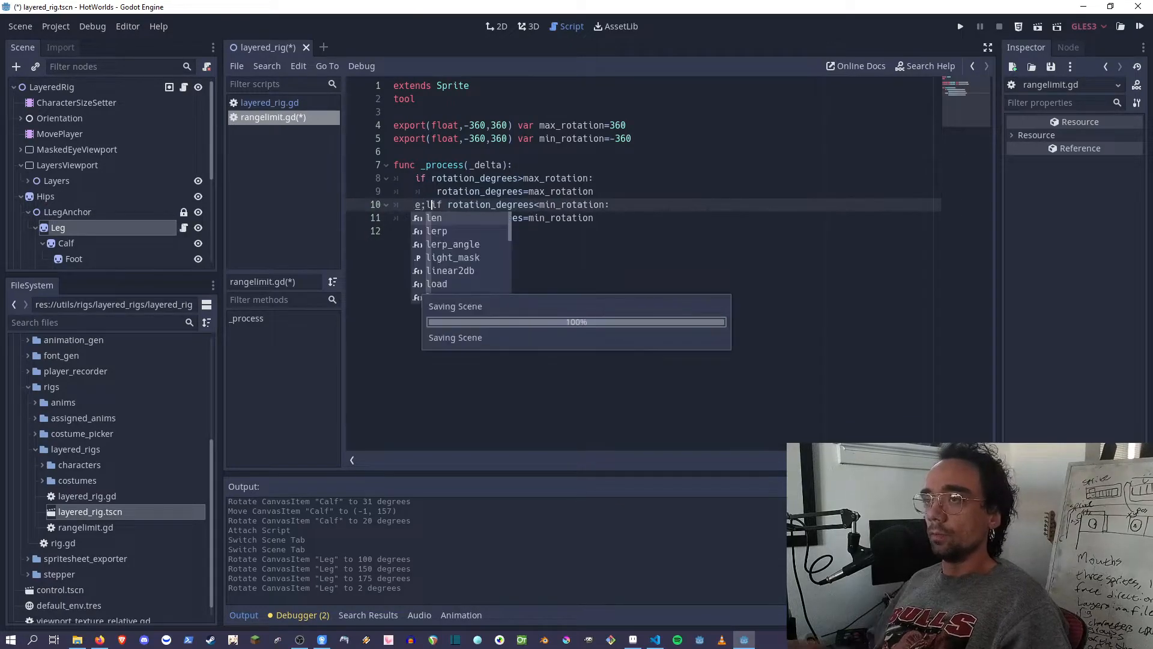
key("Left")
key("BackSpace")
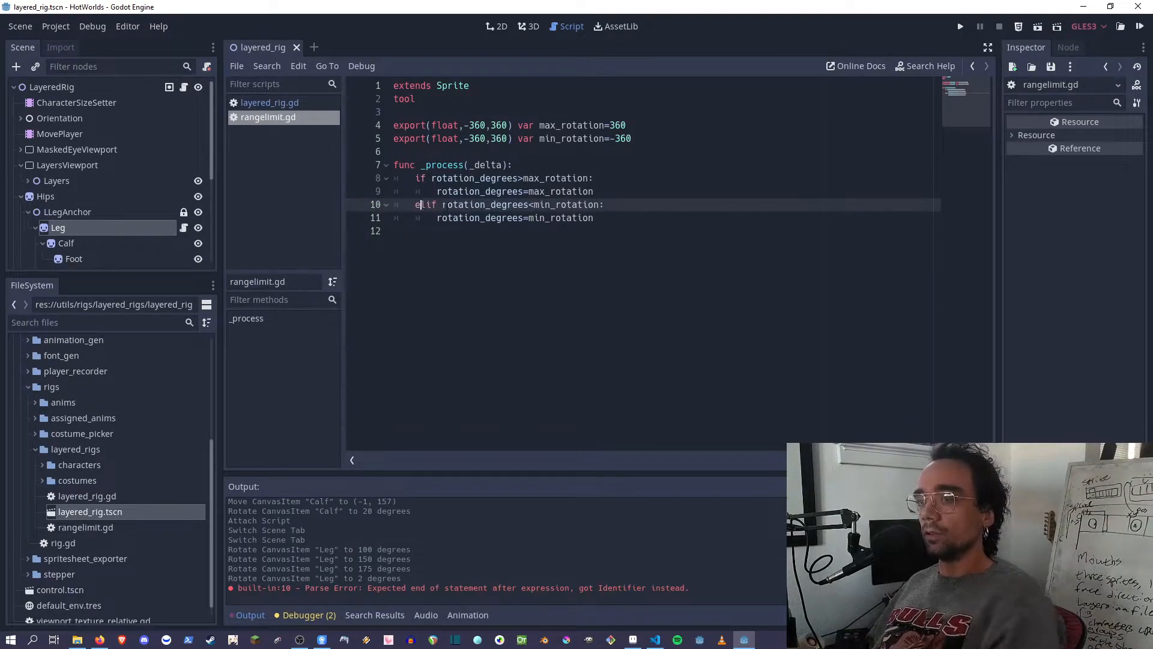
- Close layered_rig.tscn and reopen it in the 2D workspace to reload the script
left_click(490, 27)
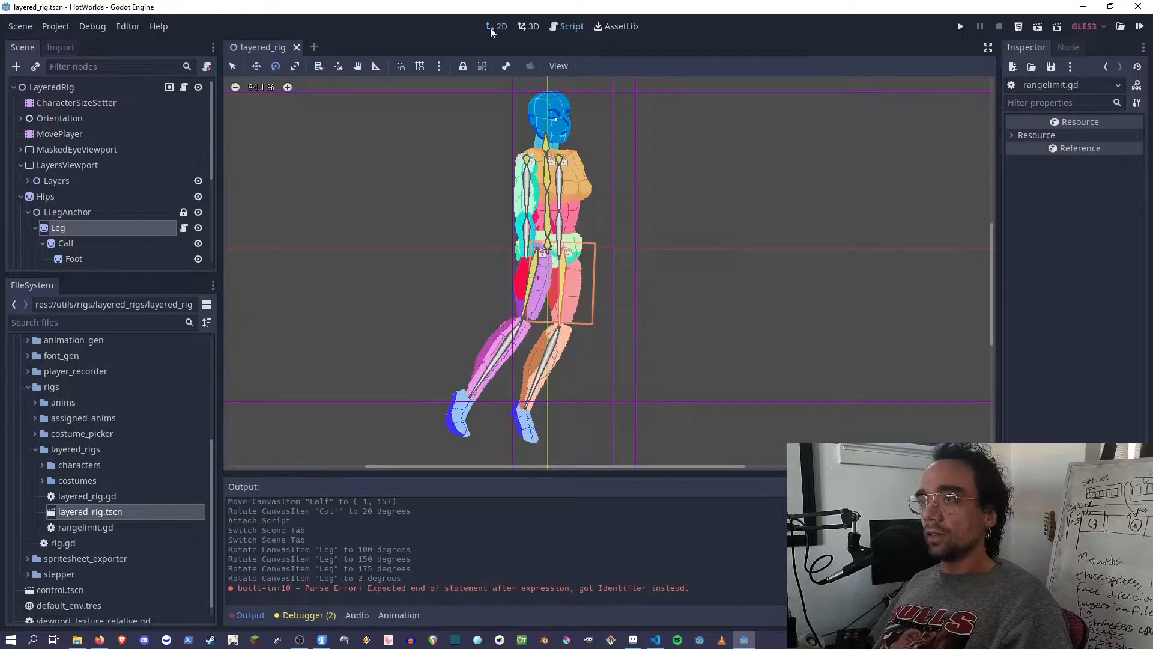
left_click(296, 47)
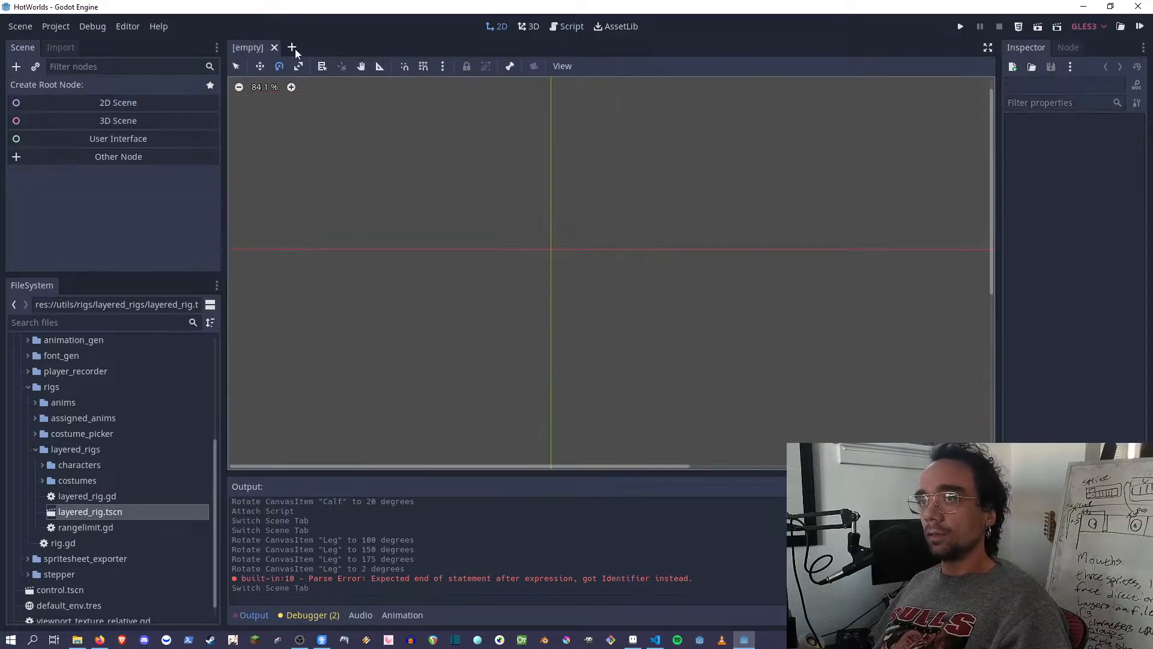
double_click(62, 511)
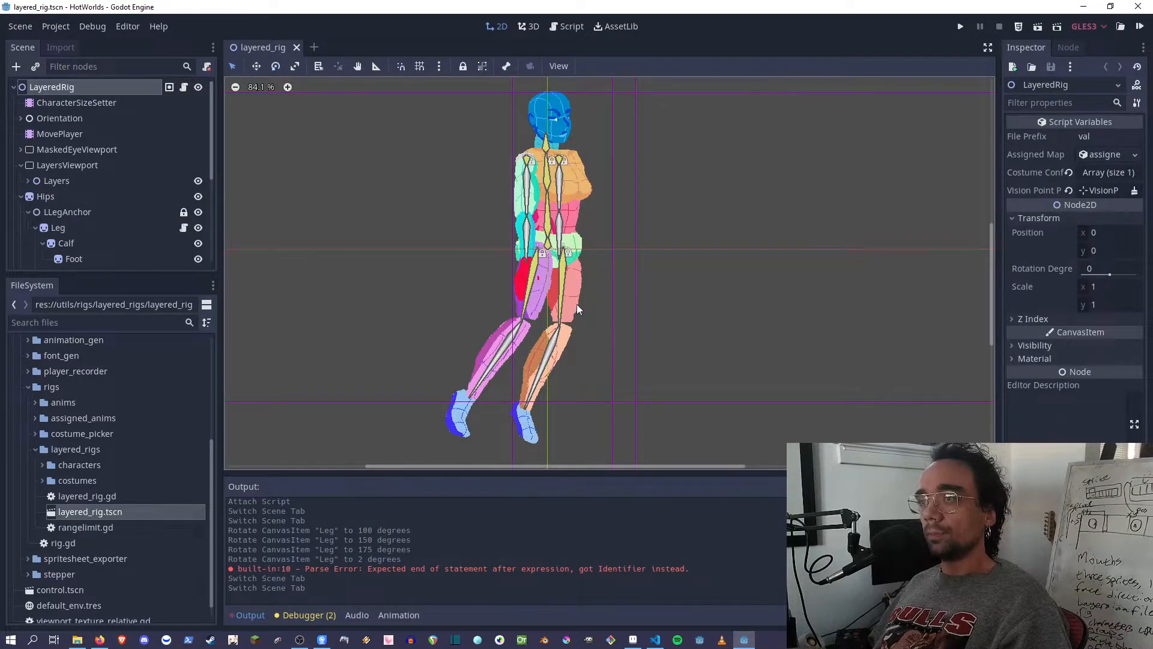
- Swing the front Leg sprite forward to about -138 degrees and back near vertical to test its rotation
left_click(577, 305)
left_click_drag(537, 351, 646, 408)
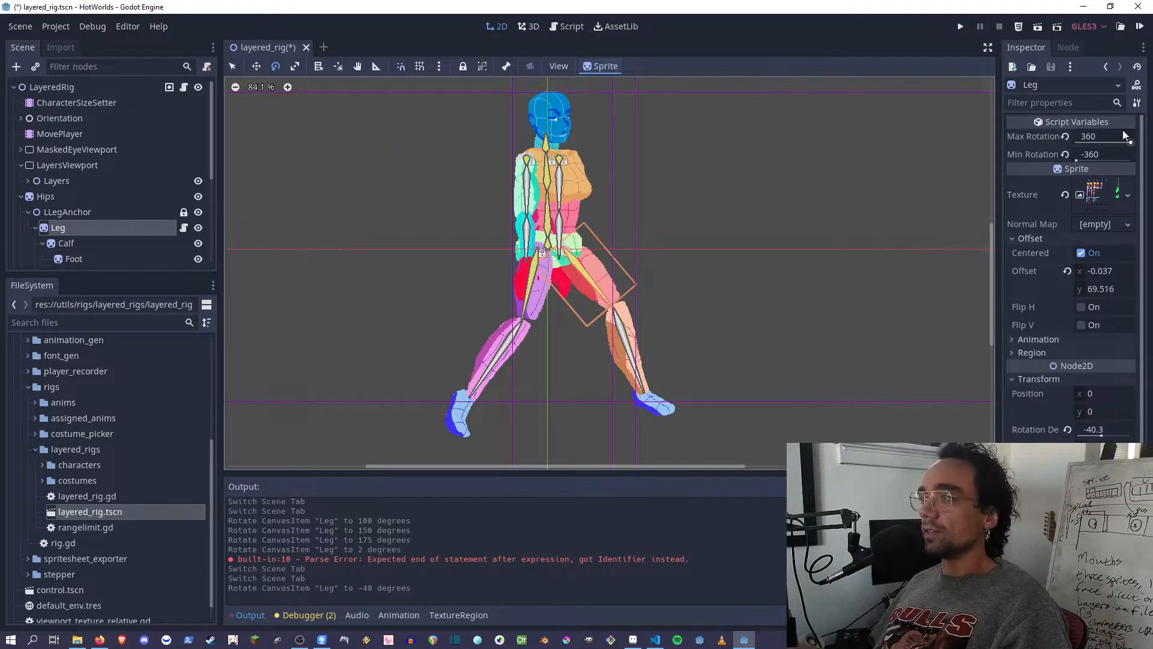
left_click_drag(611, 309, 614, 210)
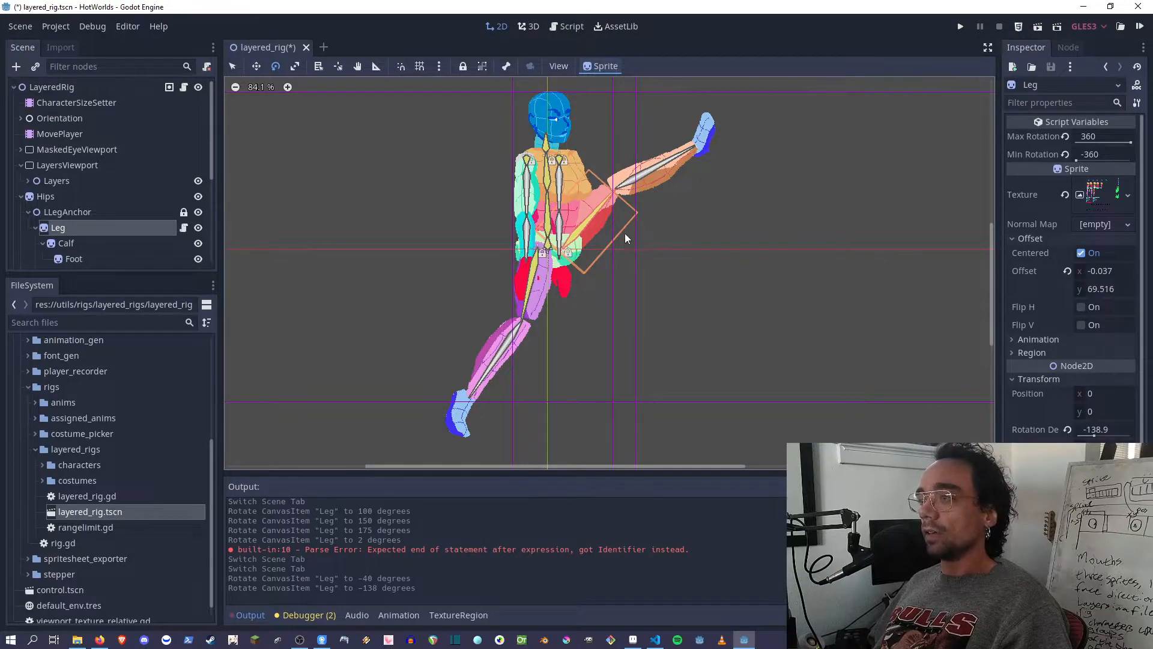
left_click_drag(660, 224, 359, 357)
left_click_drag(601, 457, 456, 454)
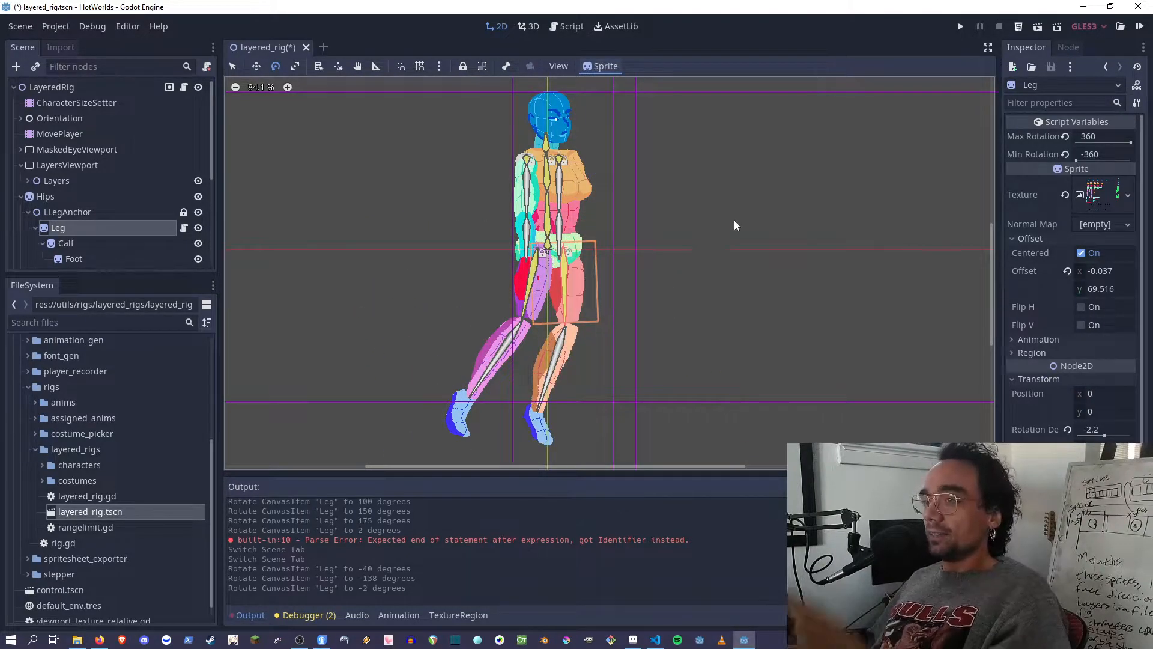
- Rotate the front Leg forward to about -141 degrees, set its Min Rotation to -140, and swing it both ways to test the limit
left_click_drag(569, 362, 629, 168)
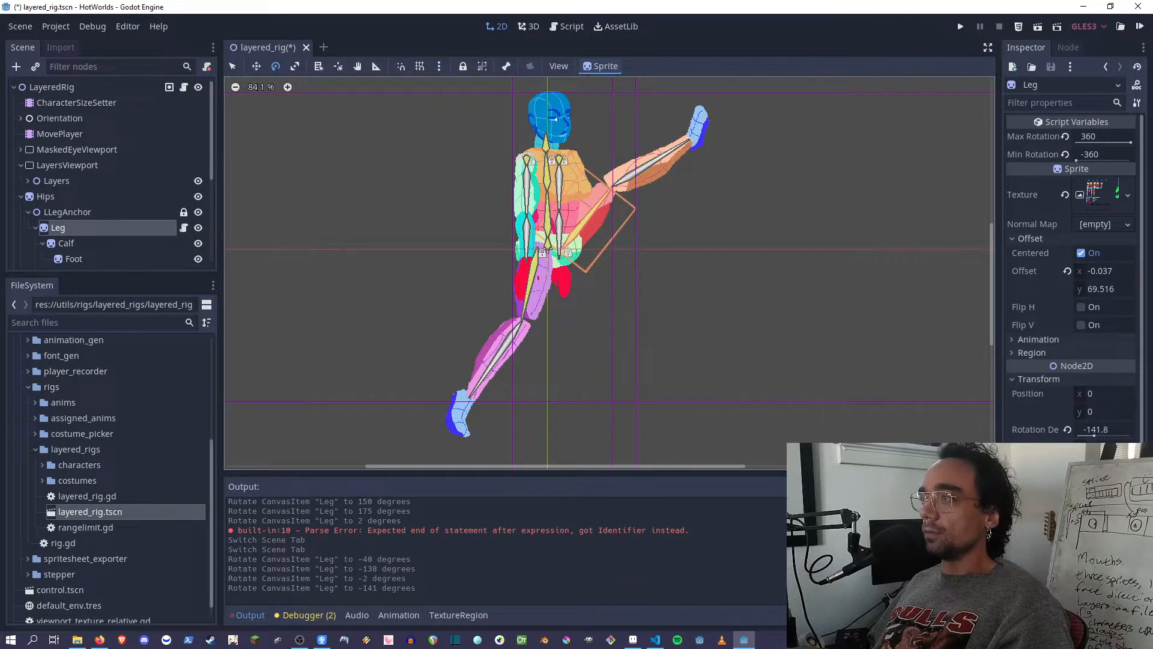
left_click(1103, 154)
type("-140")
left_click(697, 282)
left_click_drag(697, 282, 402, 160)
left_click_drag(666, 251, 399, 324)
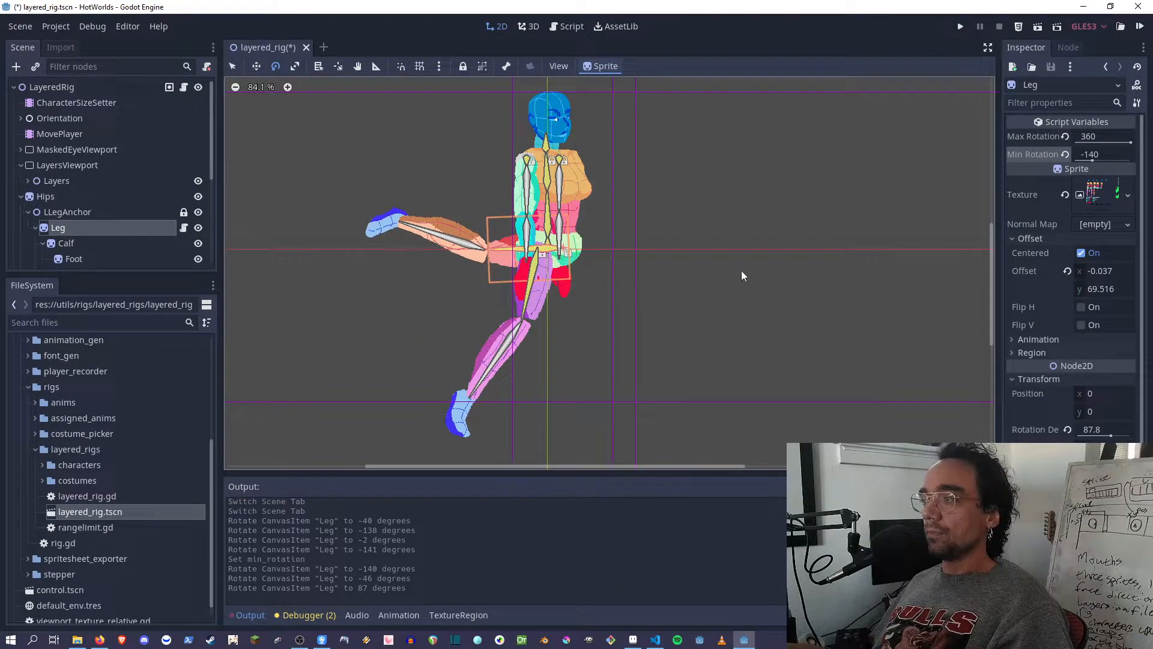
- Set the Leg's Max Rotation to 70, save the scene, and rotate the Leg forward to about -34 degrees
left_click(1092, 136)
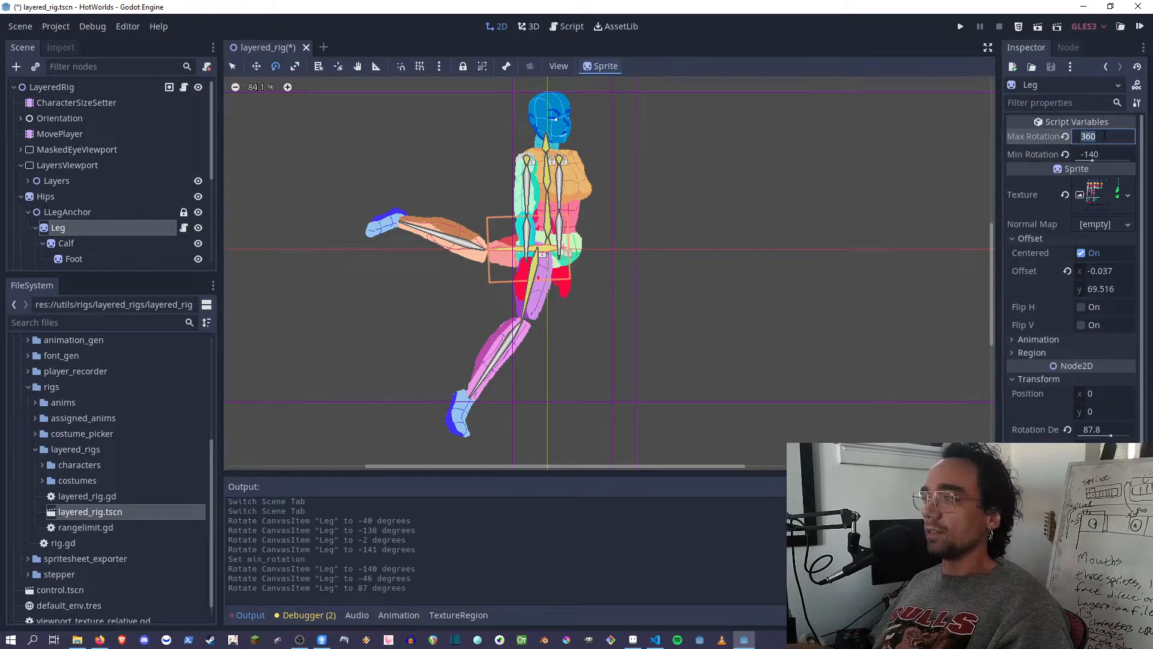
type("70")
key("Return")
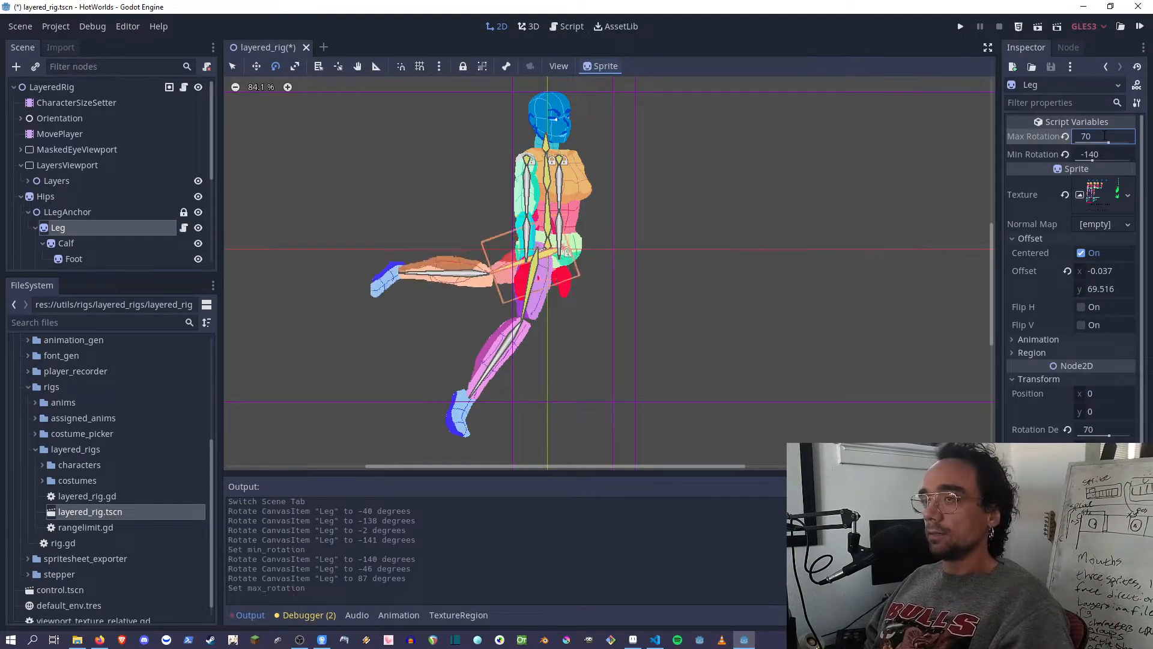
key("ctrl+s")
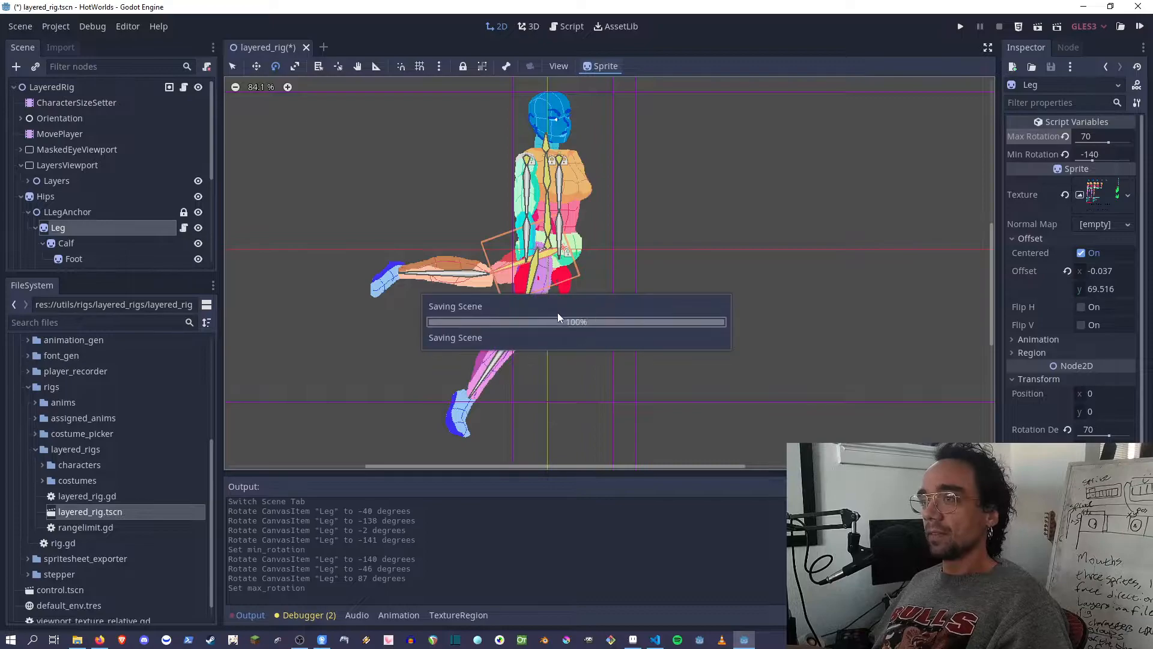
left_click_drag(571, 319, 571, 397)
- Attach the existing rangelimit.gd script from the layered_rigs folder to the Calf node under Leg
left_click(65, 243)
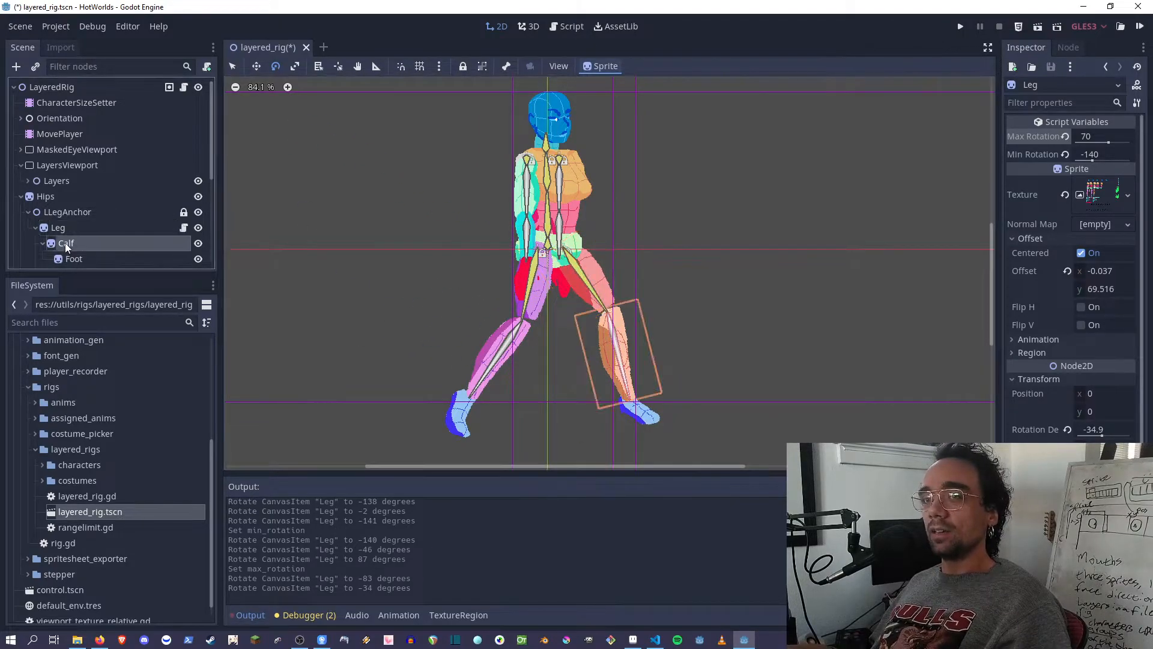
right_click(65, 242)
left_click(161, 329)
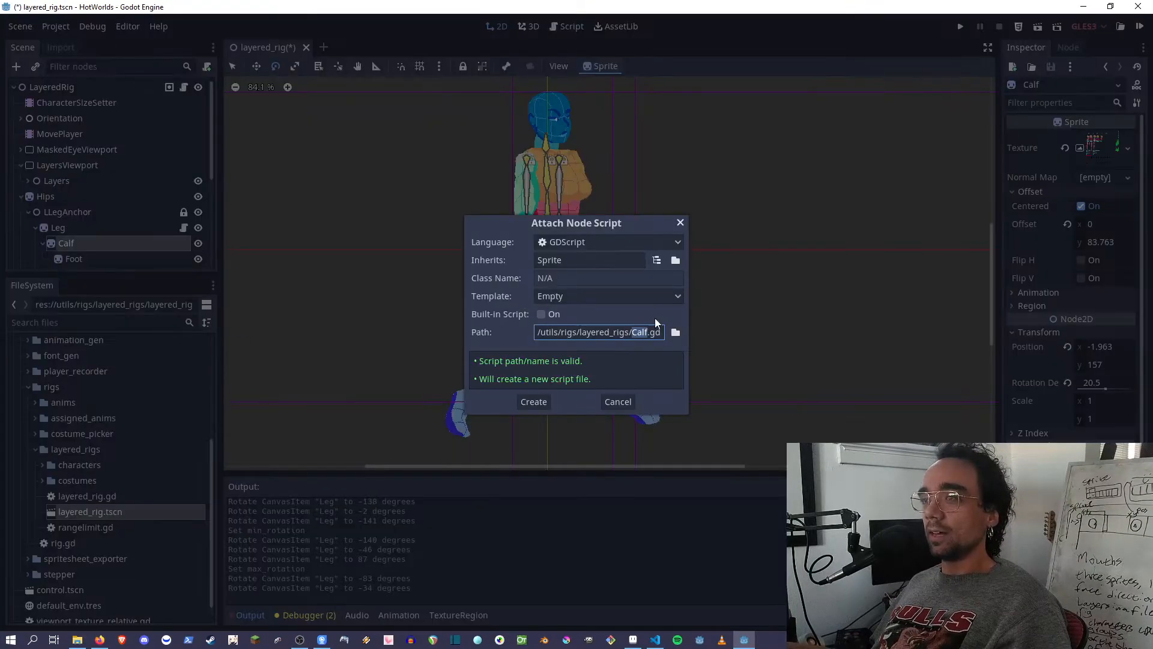
left_click(675, 333)
left_click(410, 164)
left_click(457, 180)
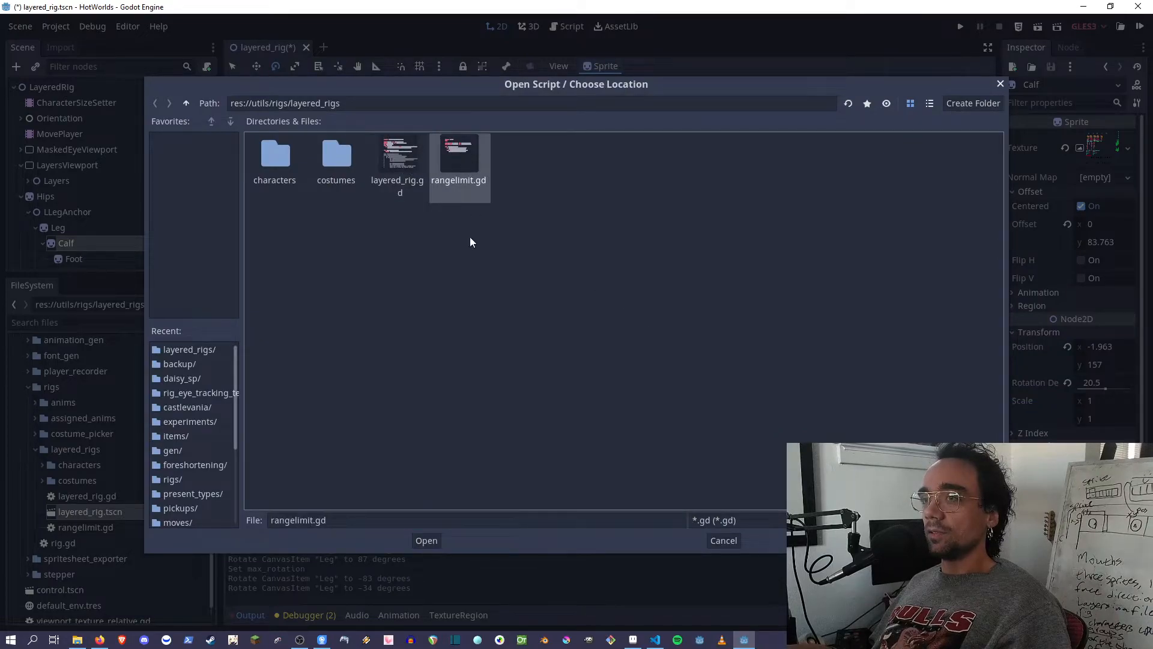
left_click(423, 539)
left_click(532, 402)
- Attach the existing rangelimit.gd script to the Foot node under Calf and save the scene
left_click(112, 258)
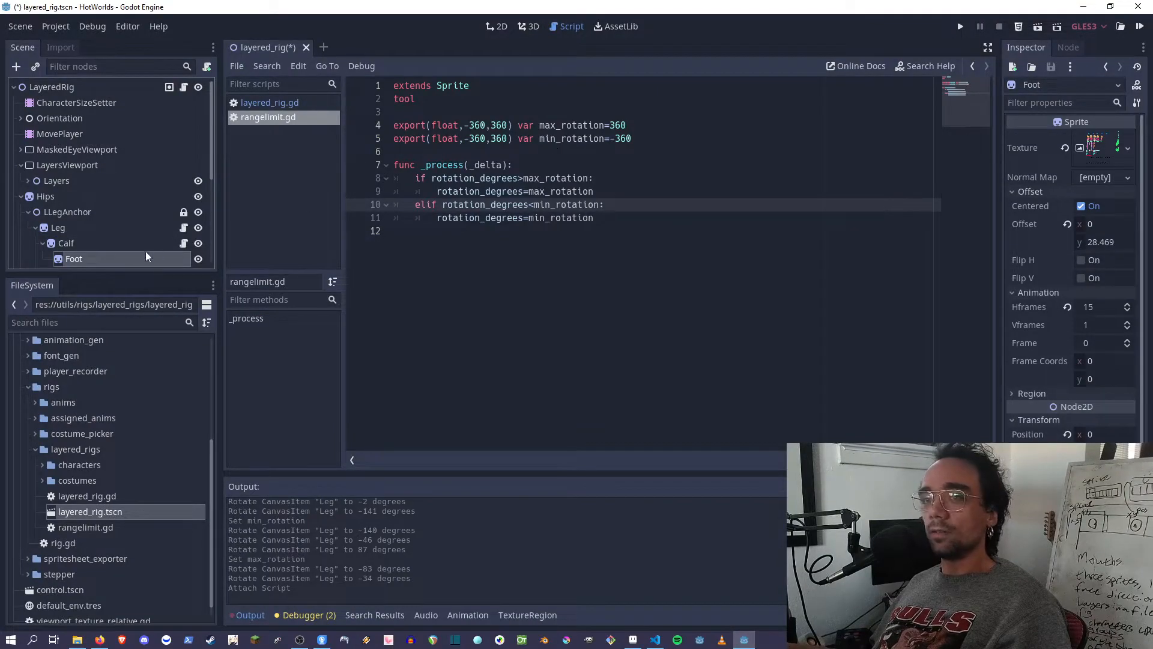
left_click(208, 66)
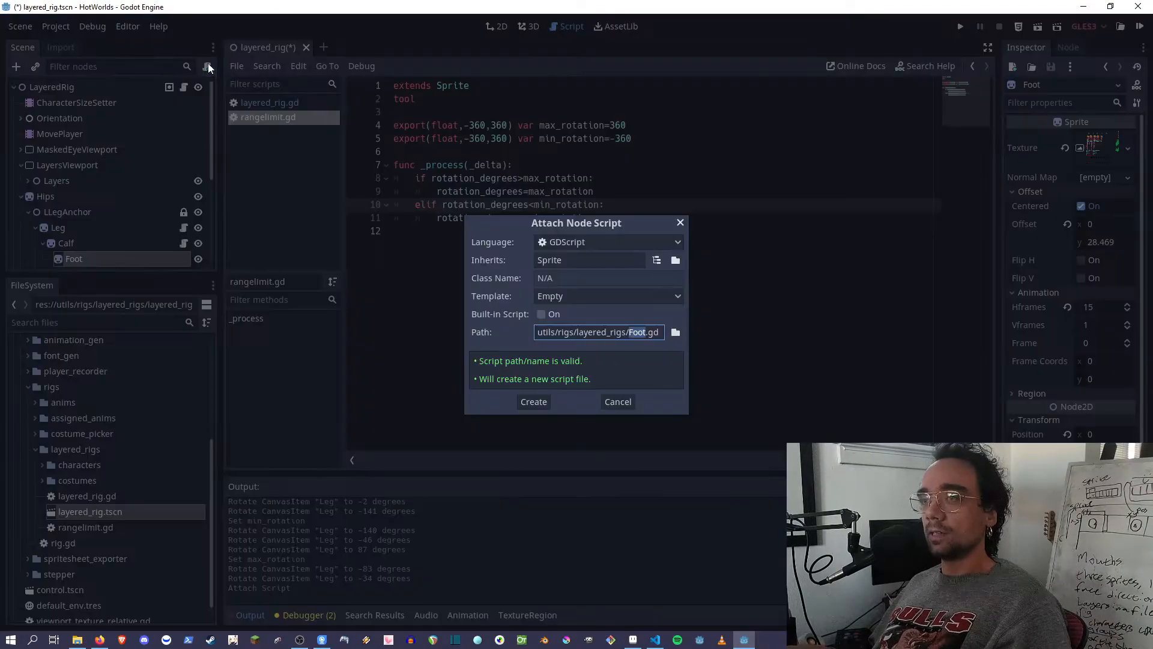
left_click(675, 332)
left_click(469, 153)
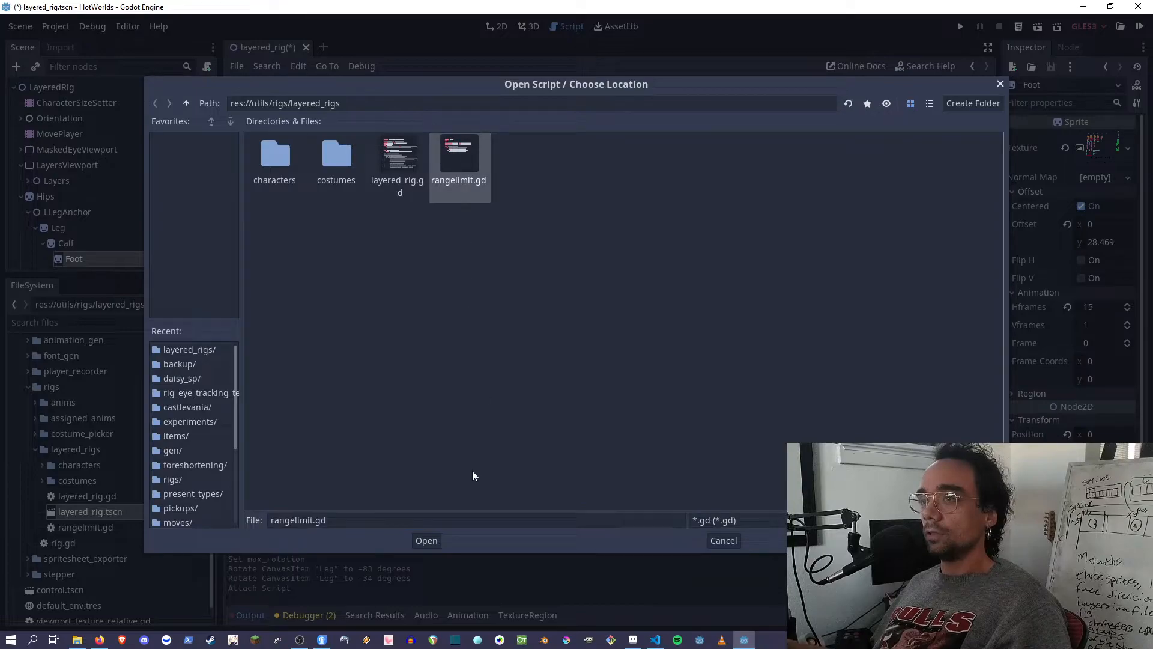
left_click(422, 543)
left_click(531, 402)
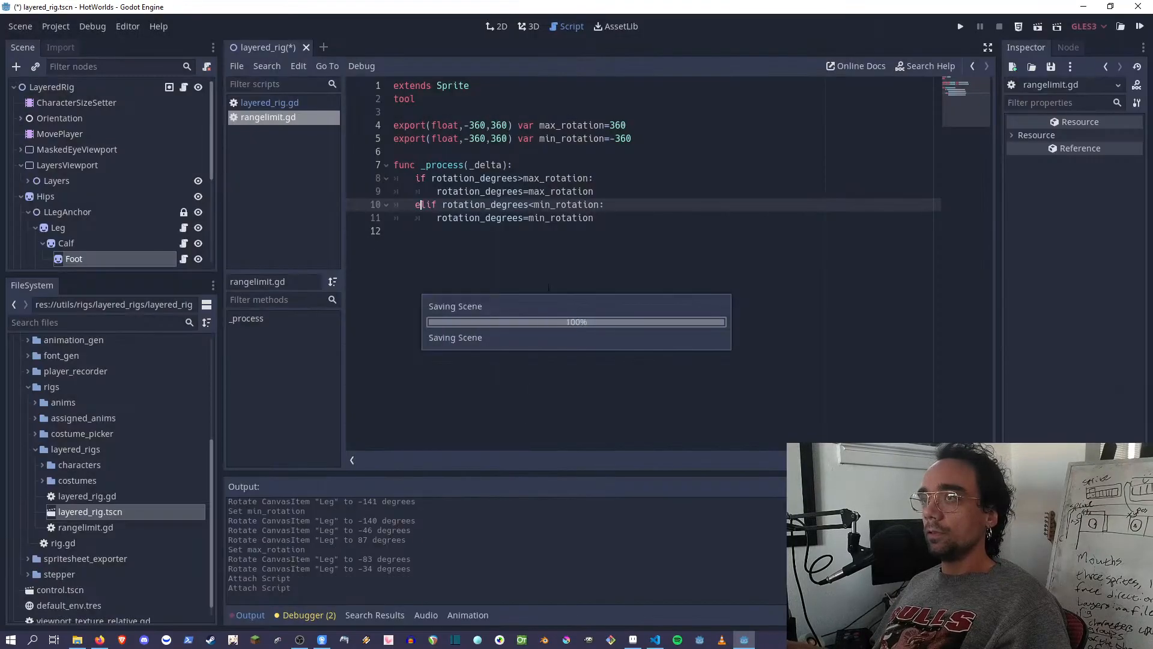
- In the 2D workspace, bend the front Calf backward to about 131 degrees and set its Max Rotation to 132
left_click(496, 26)
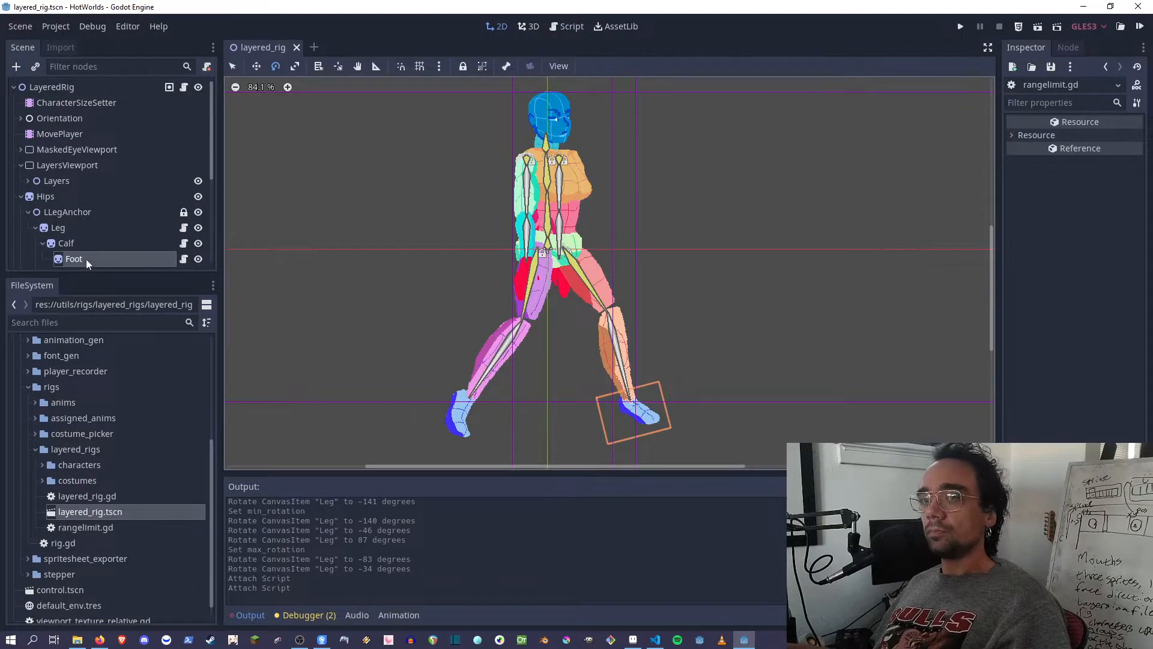
left_click(78, 224)
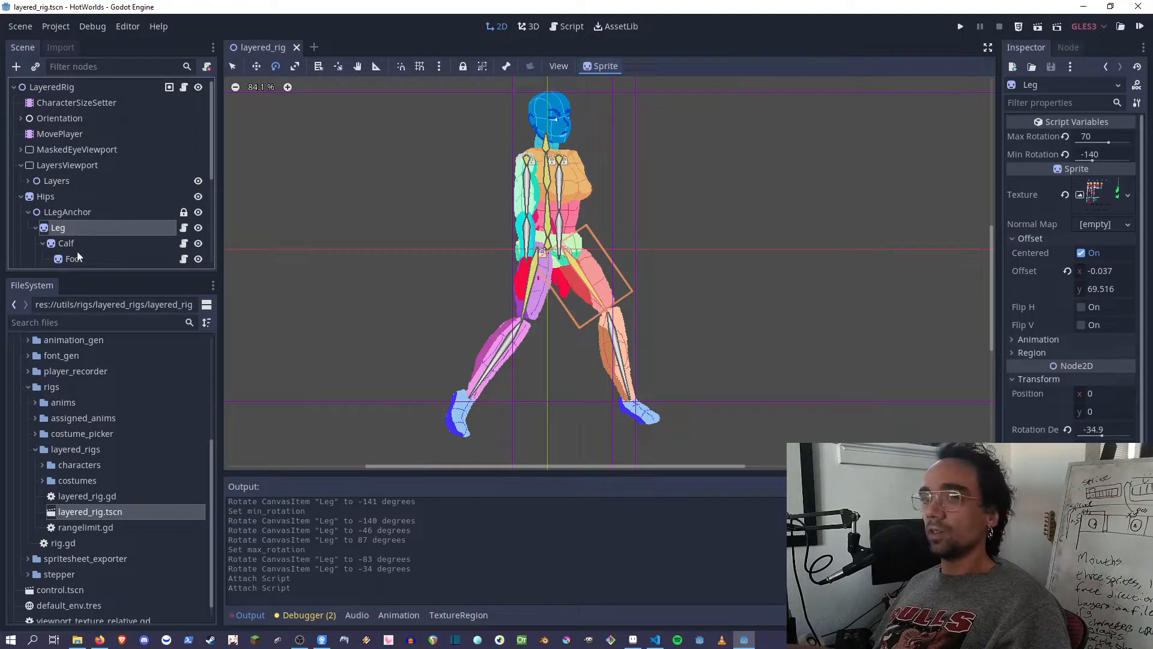
left_click(77, 252)
left_click(80, 243)
left_click_drag(678, 414, 517, 334)
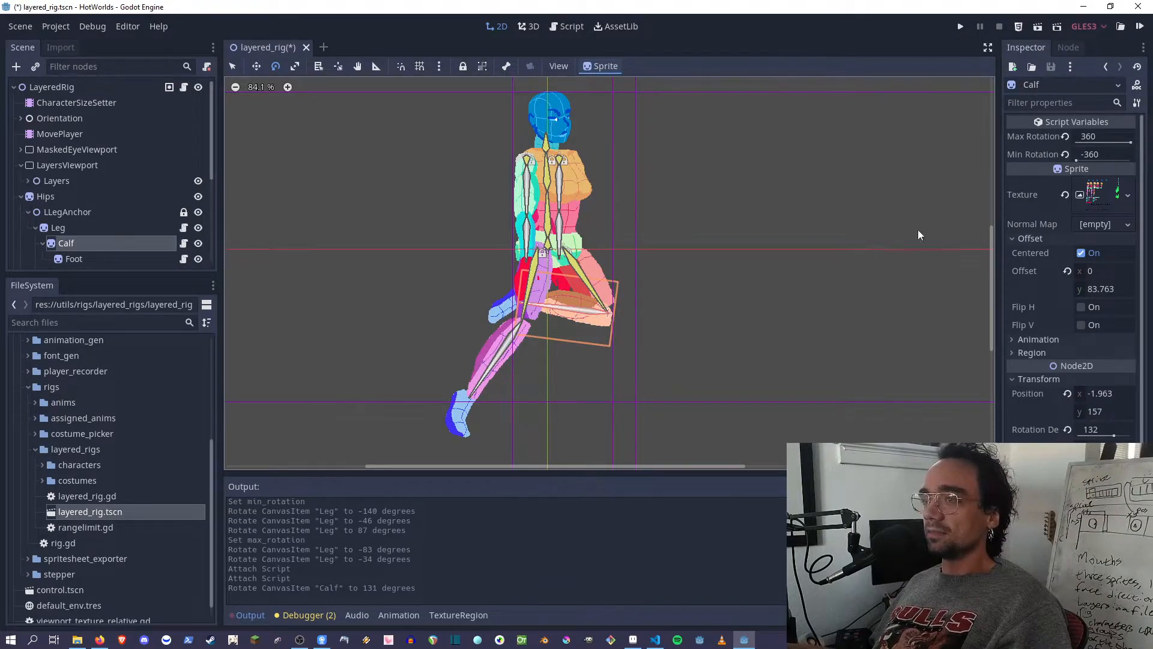
left_click_drag(1000, 187, 937, 203)
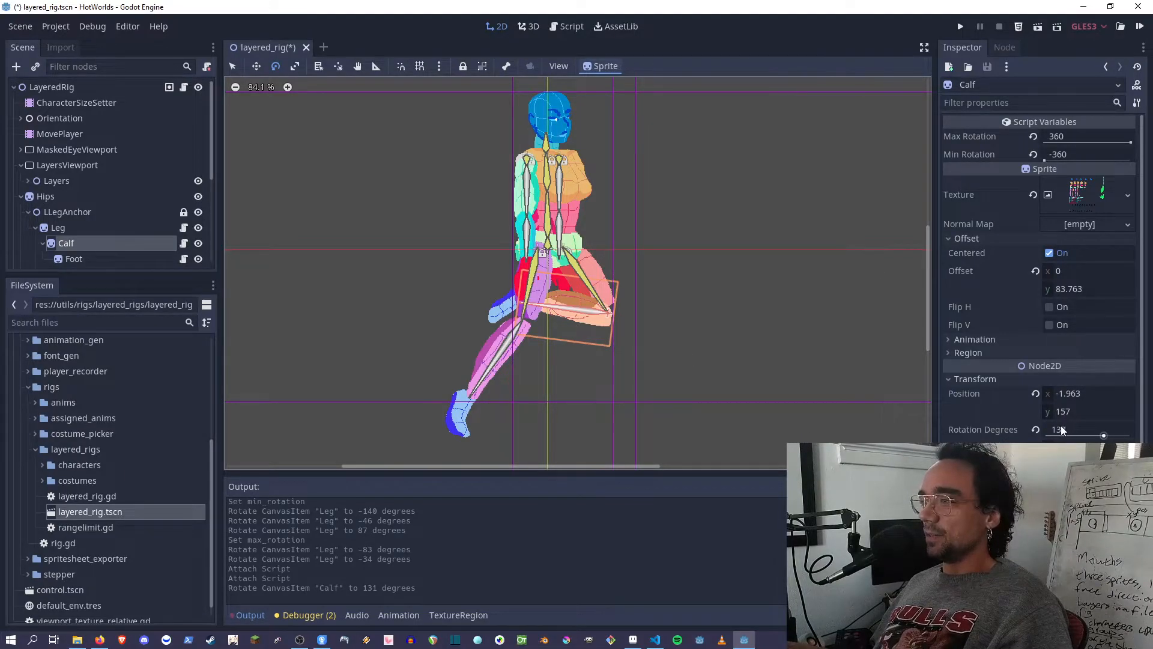
left_click(1061, 138)
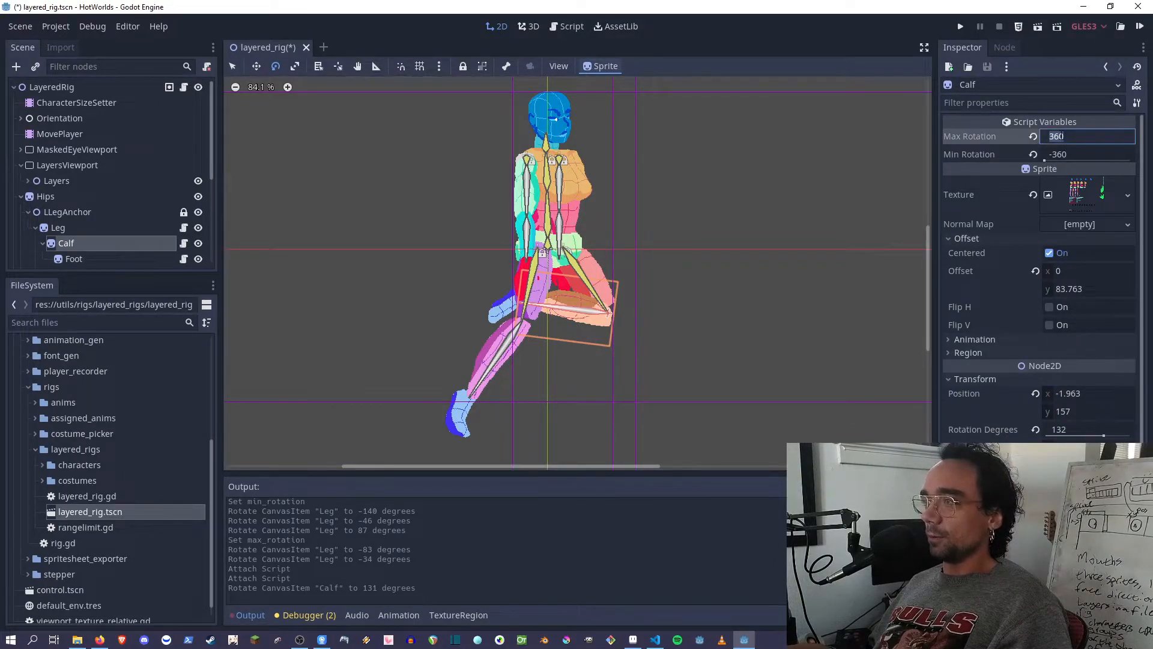
key("Return")
- Straighten the front Calf to about -5 degrees, set its Min Rotation to -5, and save the scene
scroll(580, 317, "up", 1)
left_click_drag(578, 322, 840, 306)
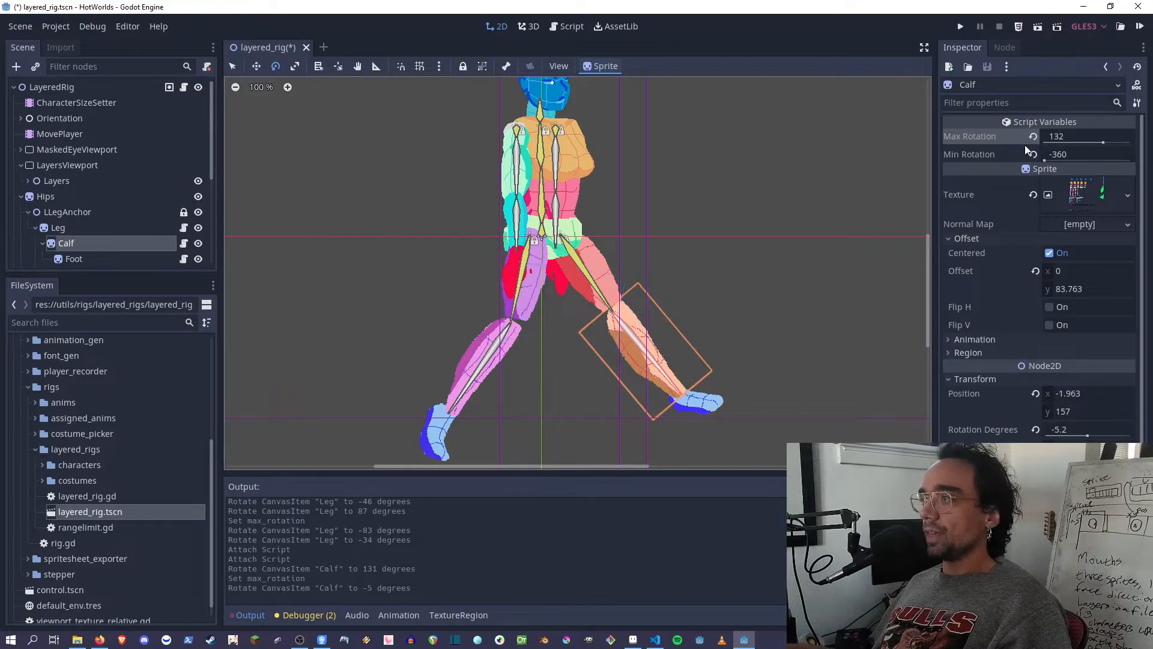
left_click(1072, 153)
type("-4")
key("BackSpace")
type("5")
key("Return")
key("ctrl+s")
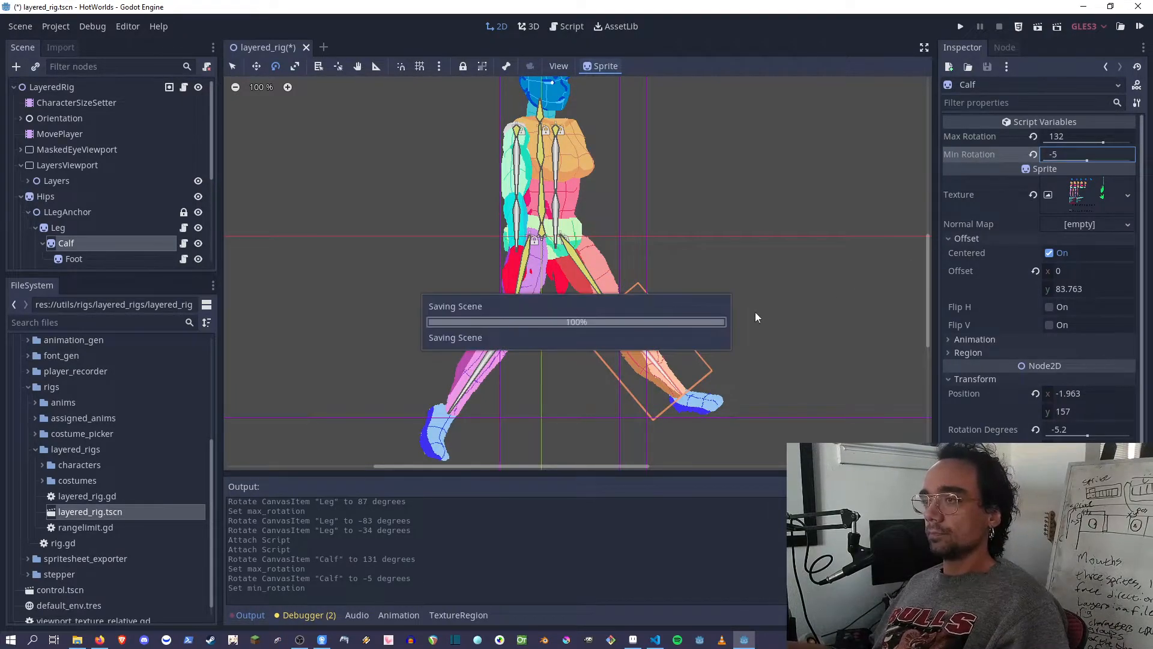
- Bend the front Foot upward to about -72 degrees, set its Min Rotation to -72, and save the scene
left_click(701, 408)
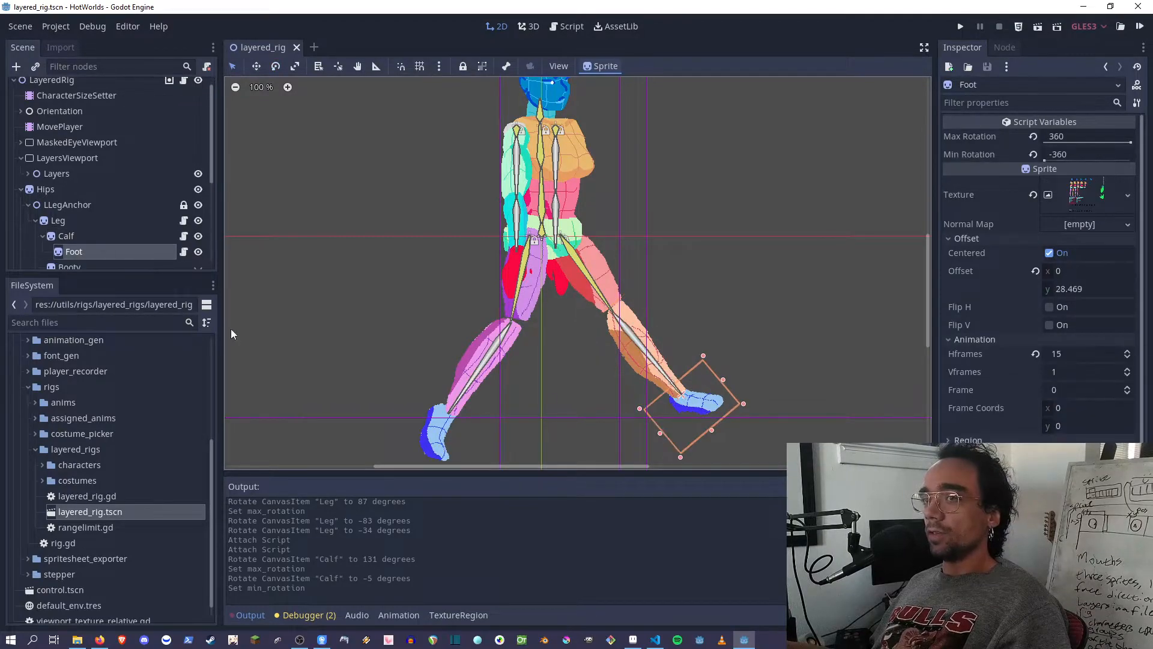
left_click_drag(746, 445, 794, 321)
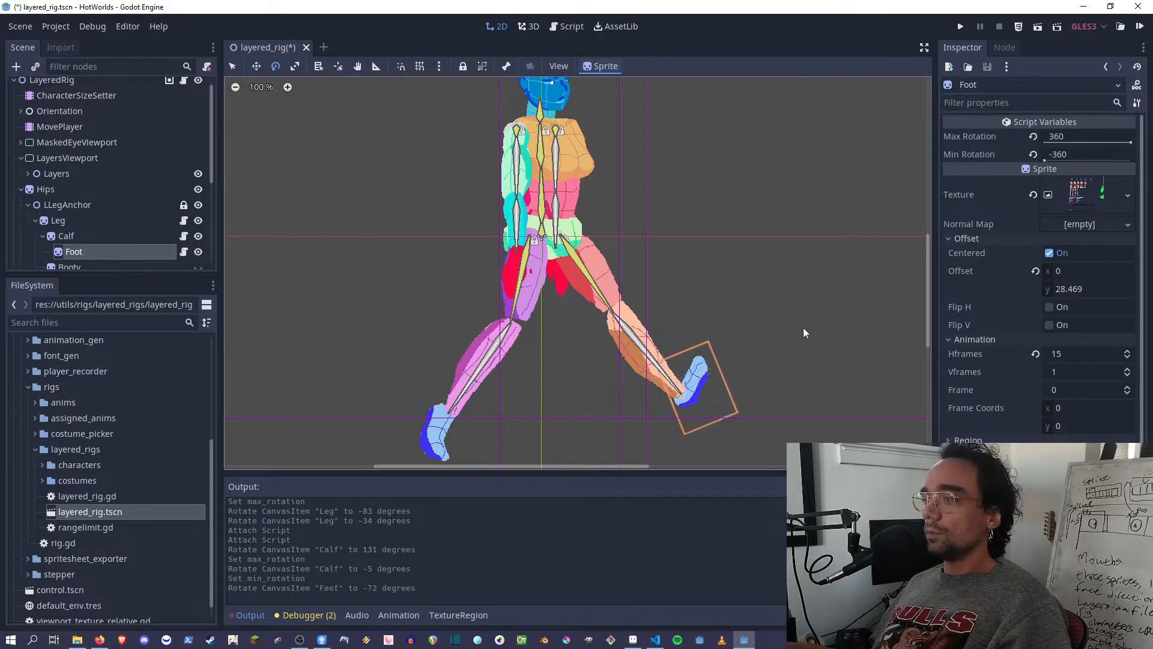
left_click(1071, 154)
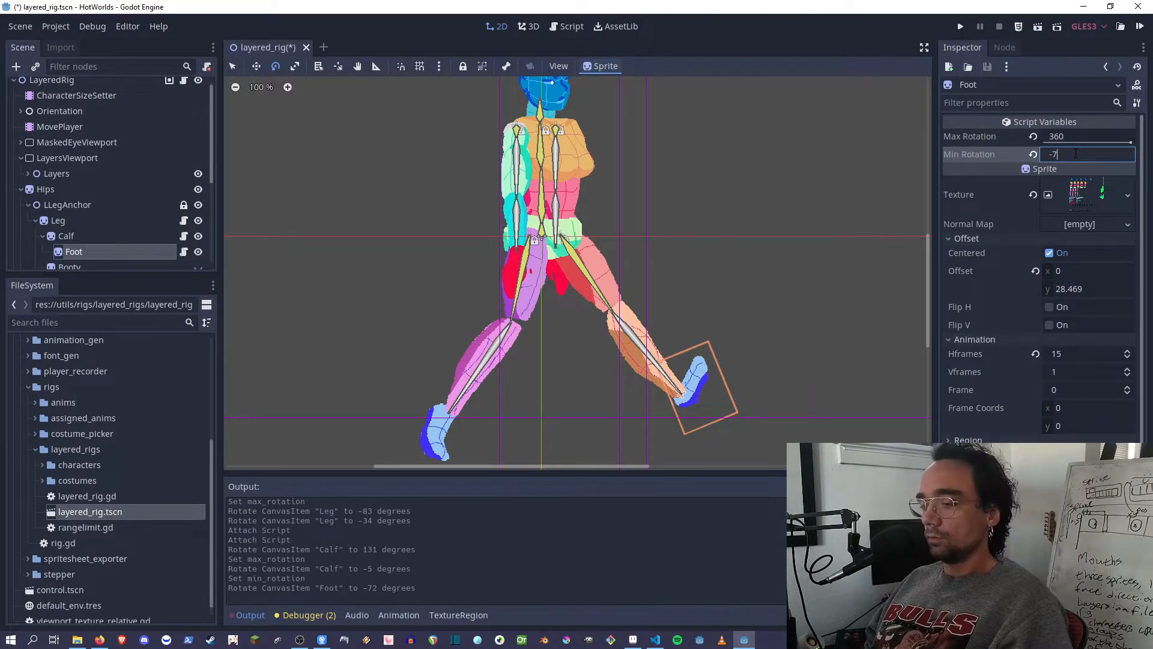
key("Return")
key("ctrl+s")
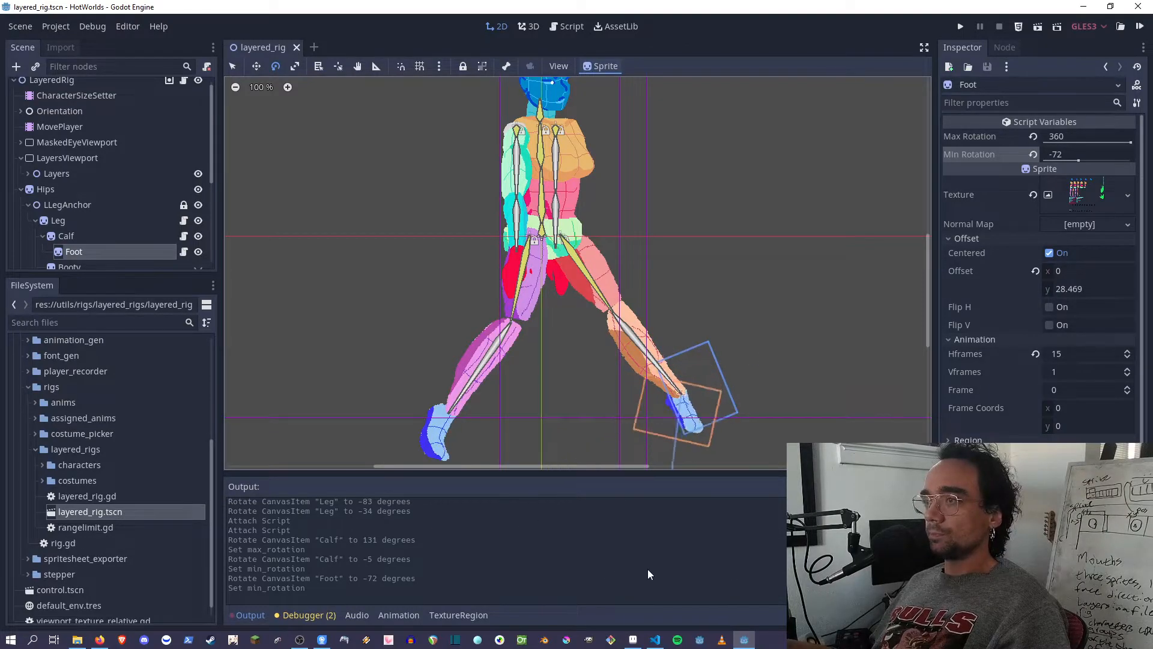
- Point the front Foot downward to about 67 degrees, set its Max Rotation to 60, and save the scene
left_click_drag(618, 571, 617, 570)
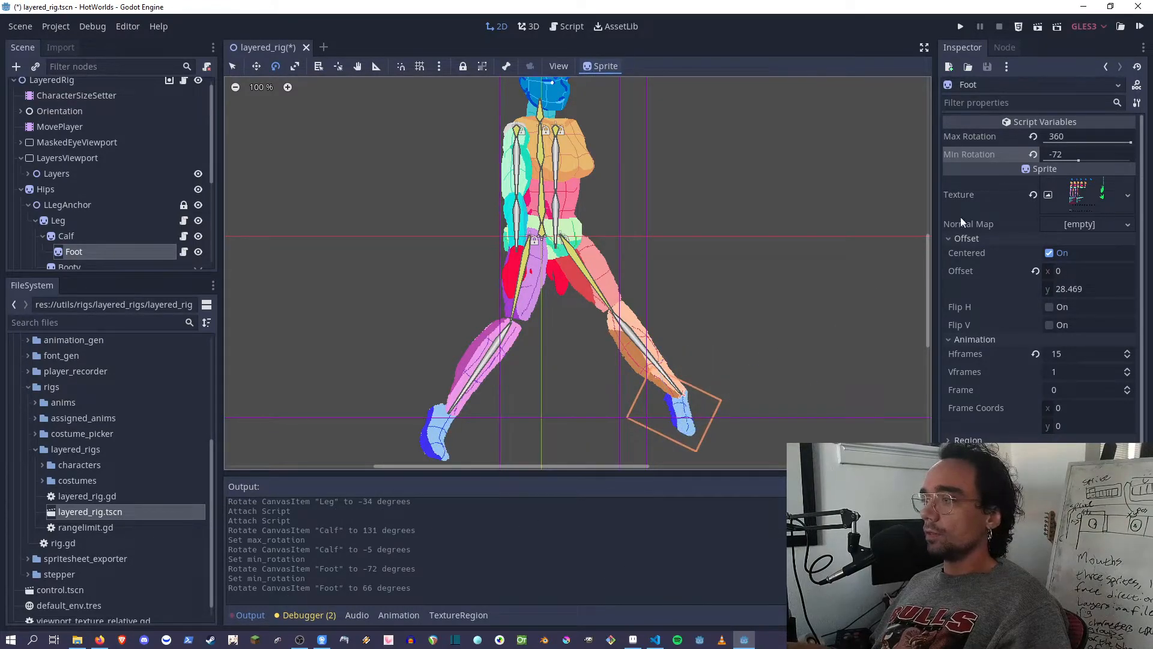
left_click_drag(757, 440, 790, 532)
left_click(1064, 131)
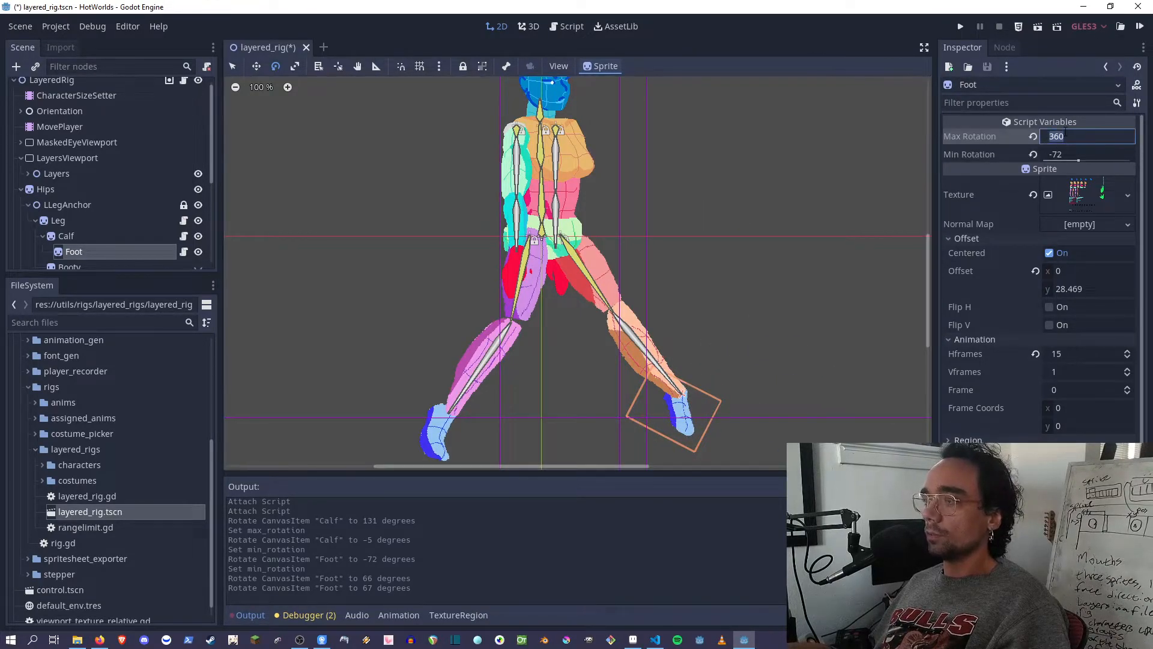
key("Return")
key("ctrl+s")
- Rotate the front Foot repeatedly in full circles to test its rotation limits, and save the scene
left_click_drag(794, 391, 492, 550)
left_click_drag(541, 457, 583, 418)
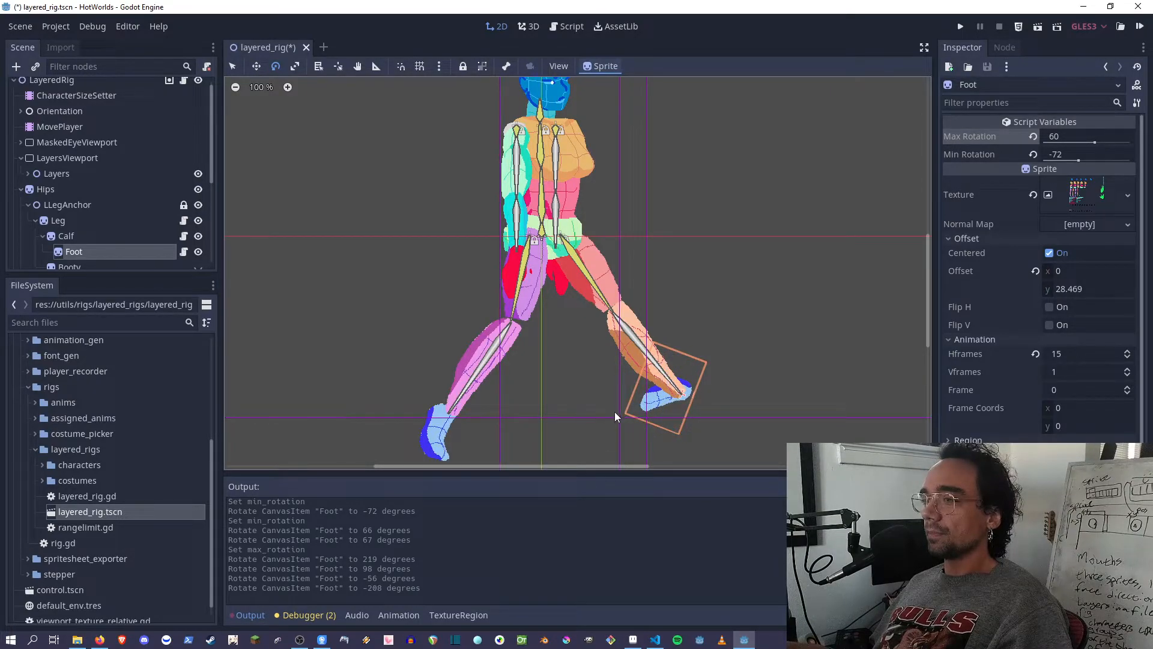
left_click_drag(667, 443, 756, 385)
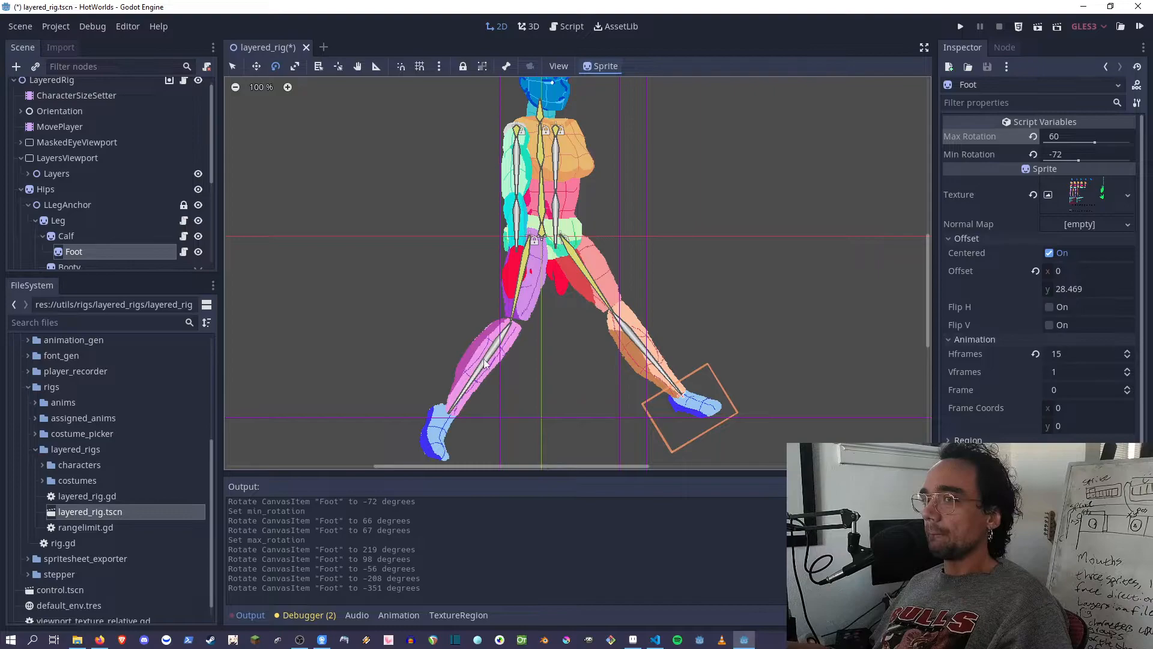
key("ctrl+s")
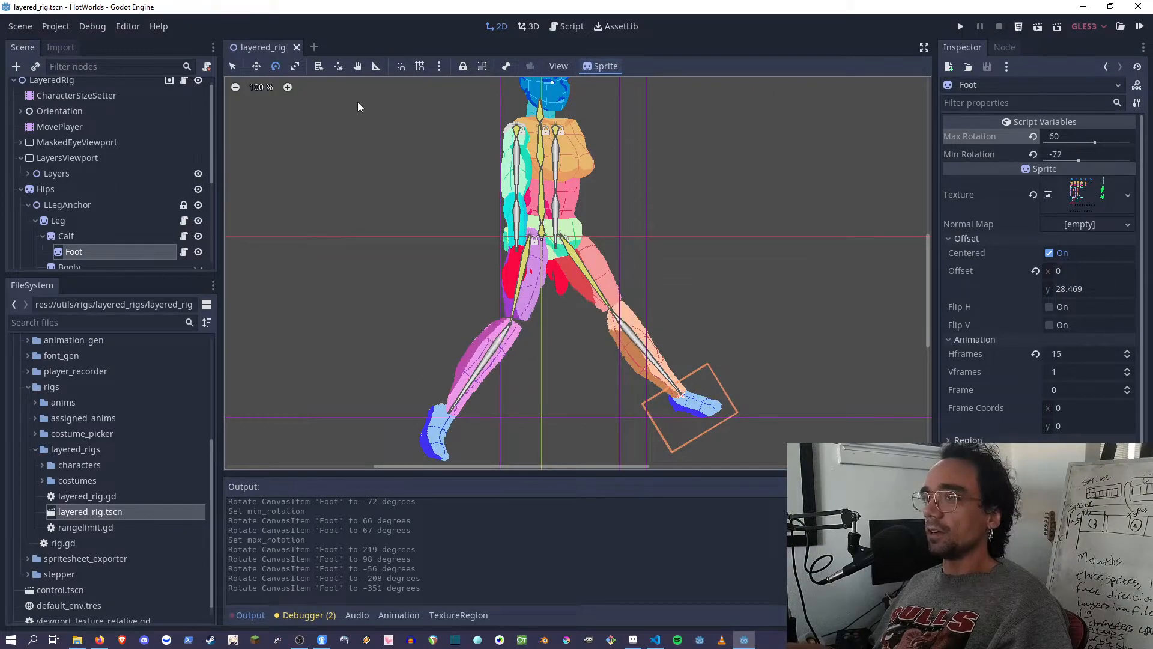
- Close and reopen layered_rig.tscn, and rotate the front Foot to about -51 degrees
left_click(306, 47)
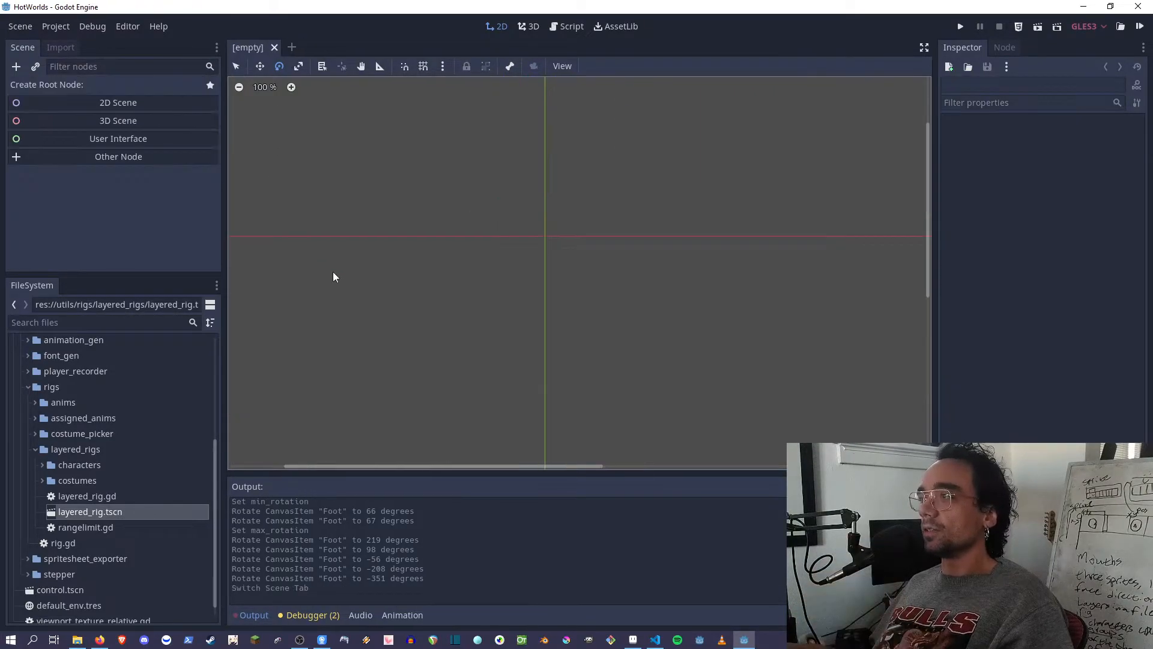
double_click(70, 511)
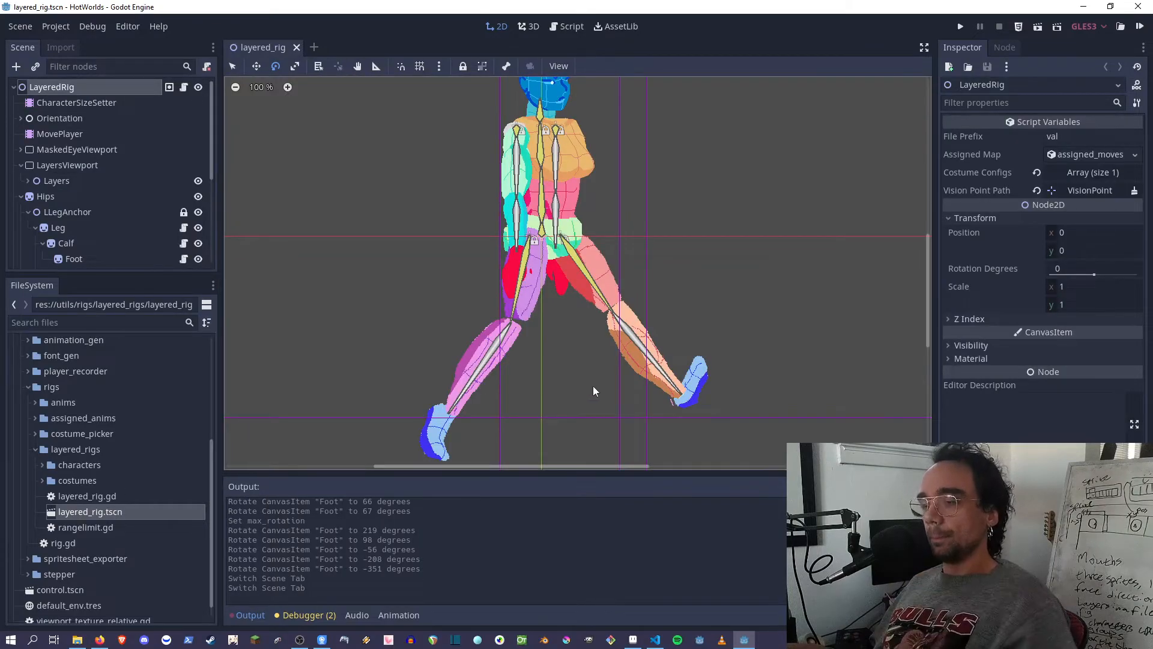
left_click(711, 370)
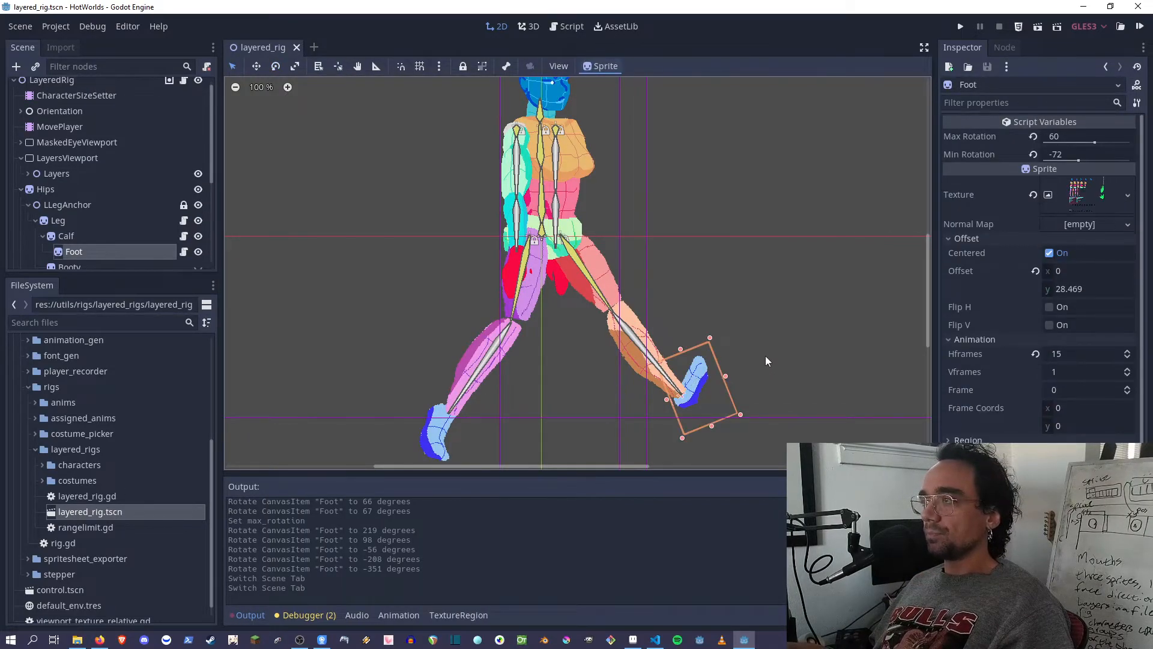
key("e")
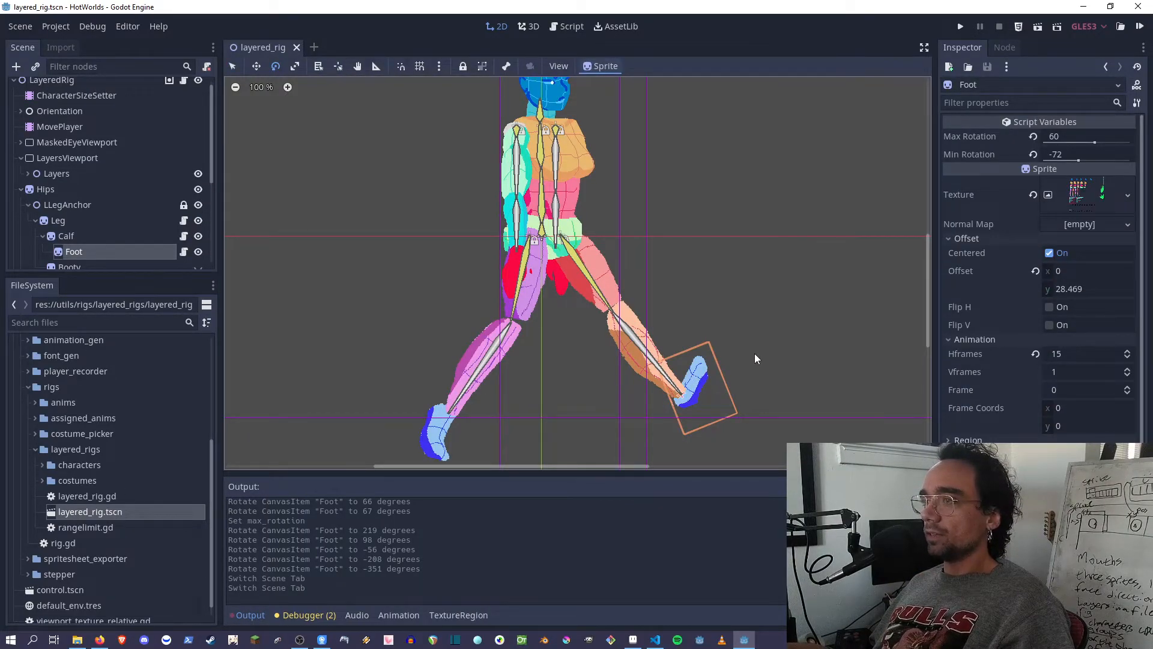
left_click_drag(742, 347, 651, 340)
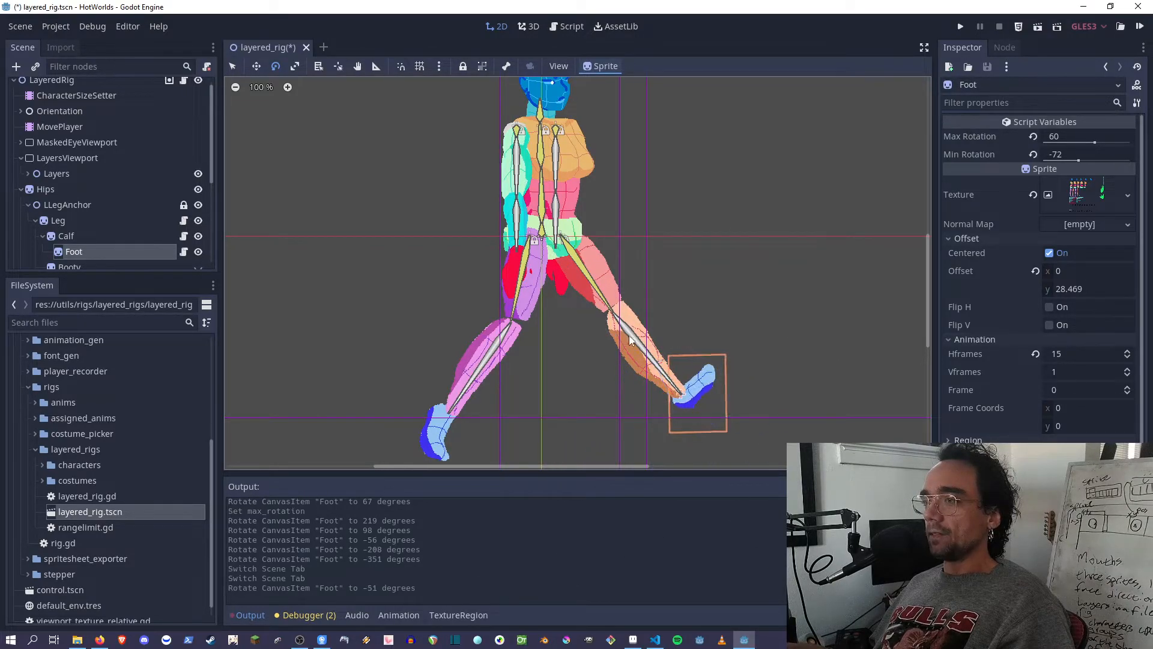
- Bend the front Calf backward to about 74 degrees and rotate the front Leg to about -68 degrees
left_click(648, 347)
left_click_drag(732, 323, 560, 309)
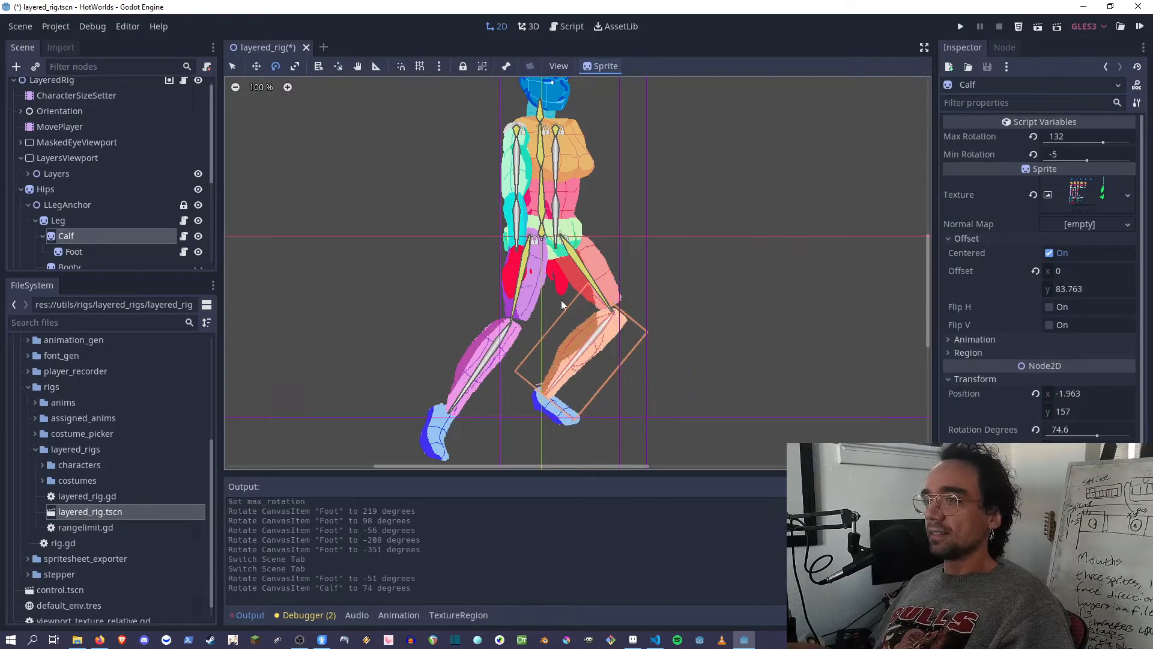
left_click(621, 272)
left_click_drag(621, 272, 592, 418)
- Hide the rig's bones and move the front Foot around to pose the leg by IK, ending with the knee raised to about hip height
left_click(659, 394)
key("w")
left_click(506, 66)
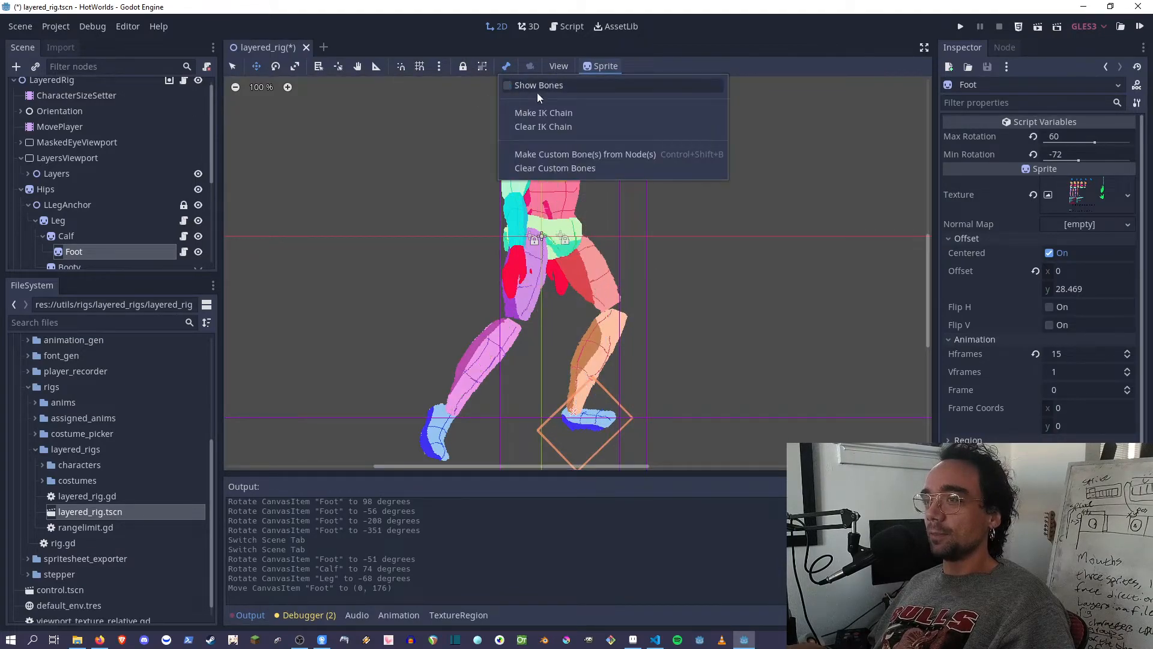
left_click(525, 85)
left_click_drag(591, 425, 652, 61)
left_click_drag(390, 122, 654, 380)
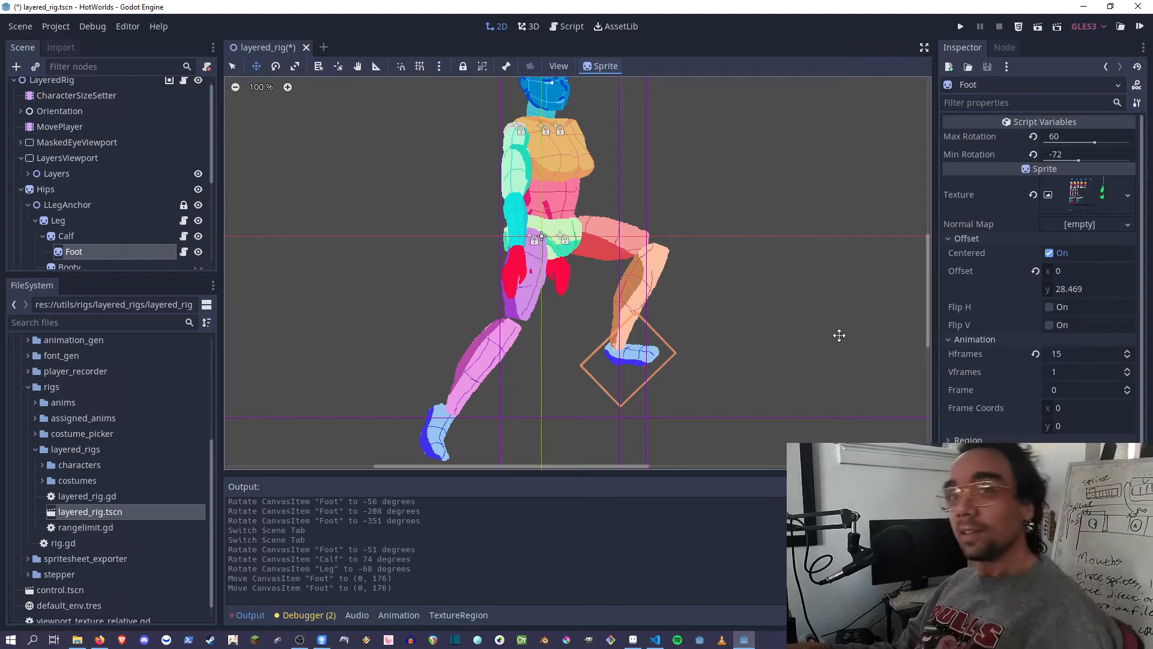